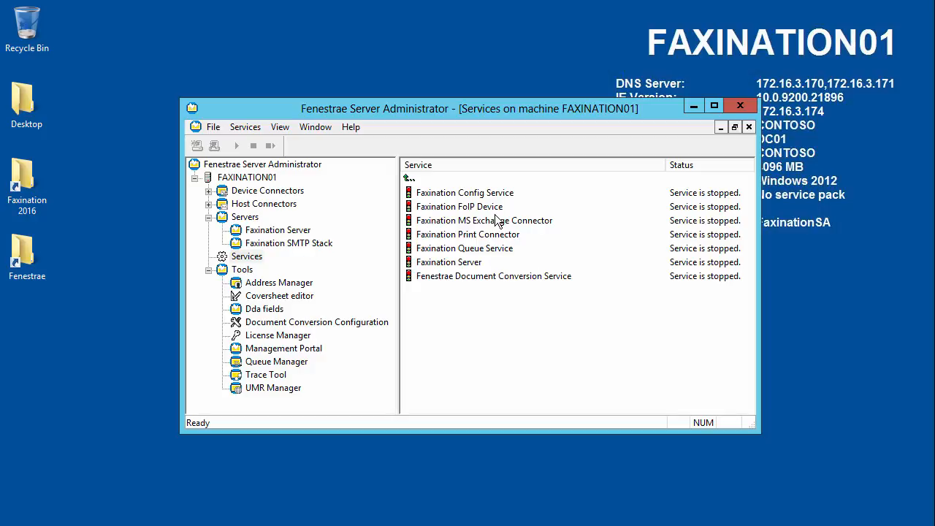
In the Faxination Server properties, replace Logging id 0 with 1 and select the 00 prefix.
click(272, 232)
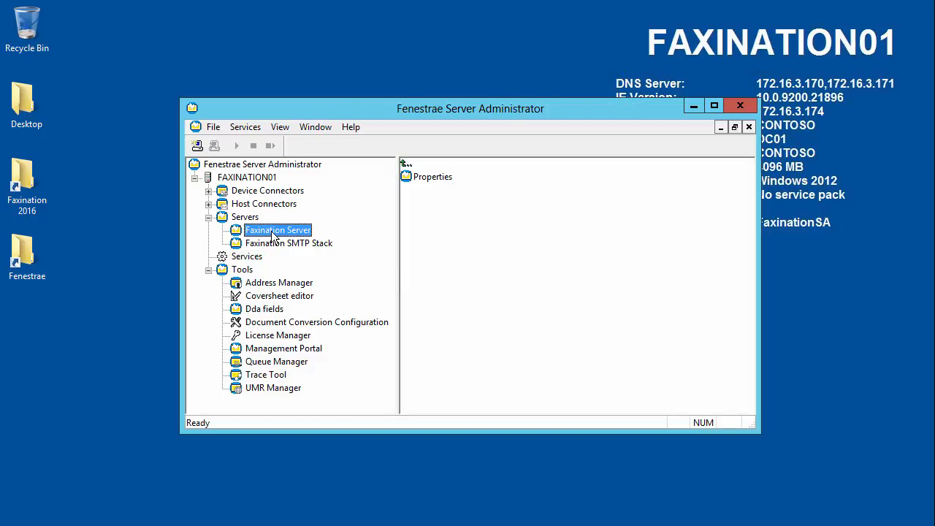
double_click(272, 232)
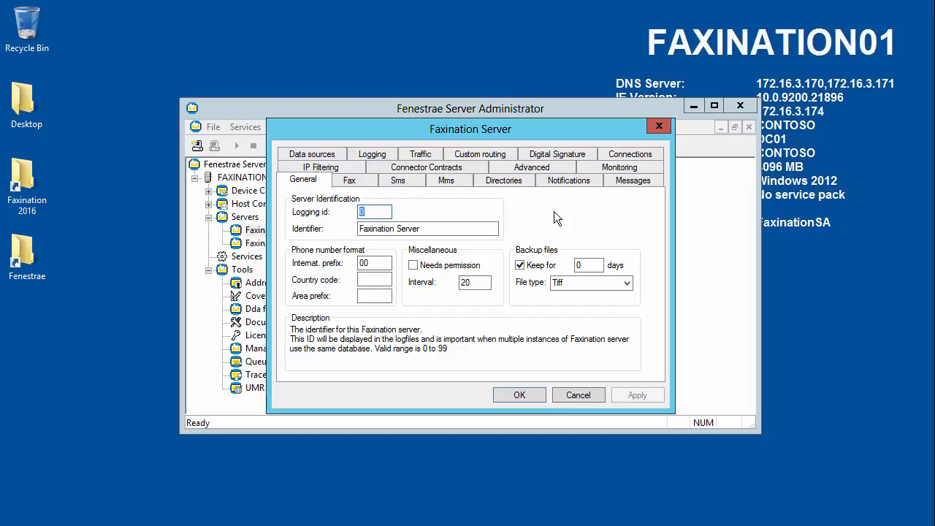
click(382, 214)
drag(379, 213, 351, 215)
text(1)
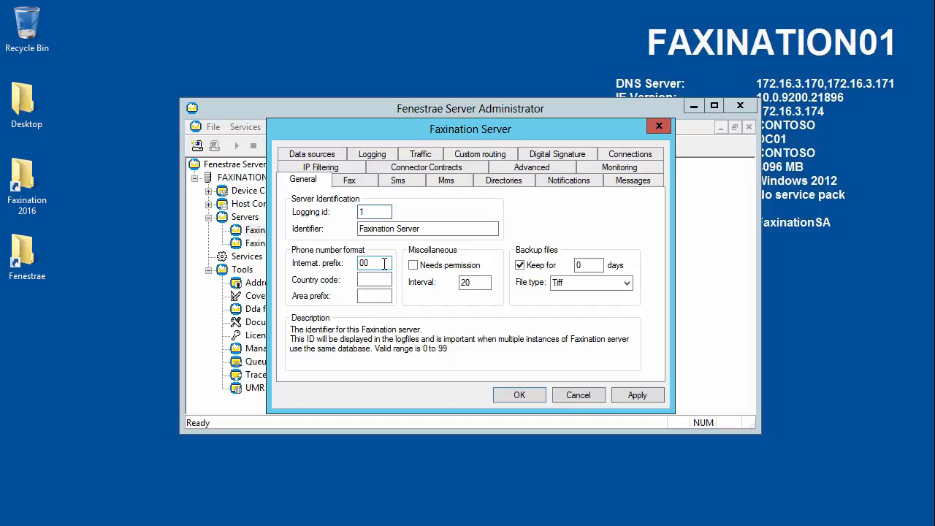
drag(384, 263, 349, 262)
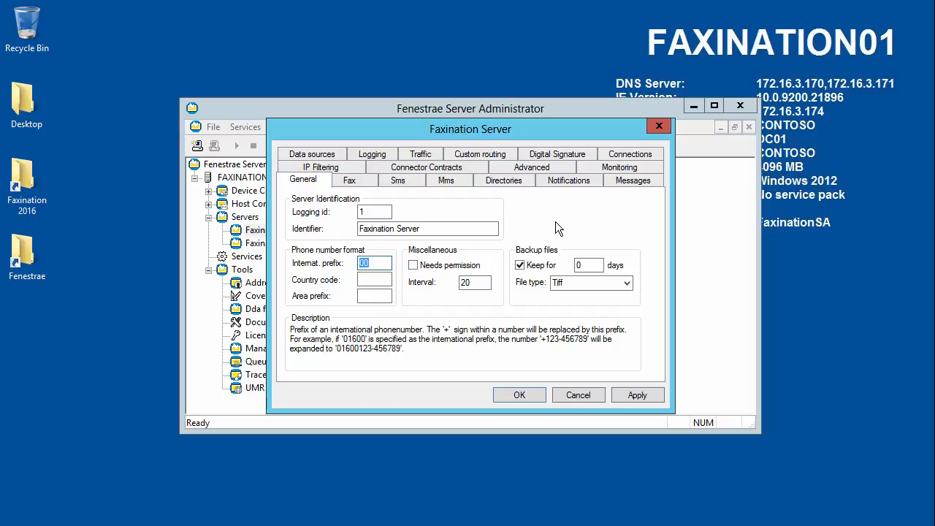
Change the international prefix to 011, keep backups 90 days as PDF, and apply.
text(011)
click(592, 265)
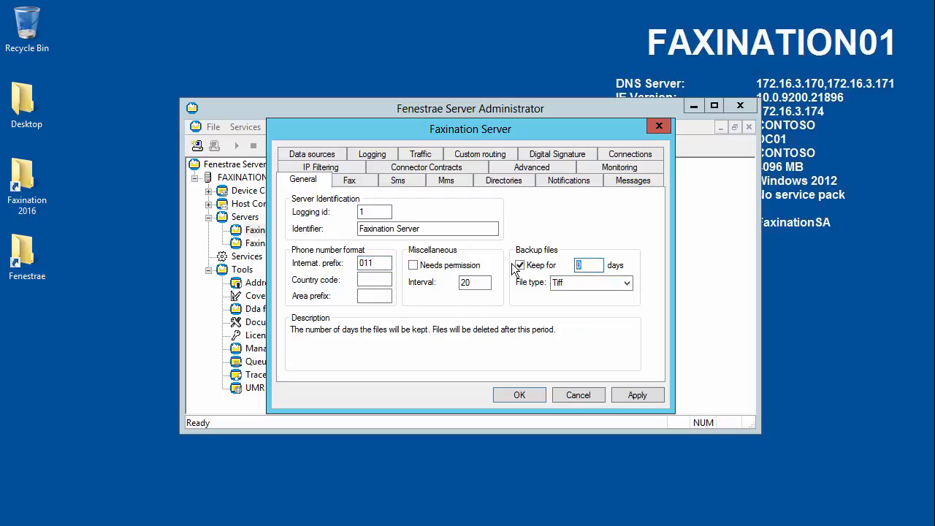
text(90)
click(627, 282)
click(612, 295)
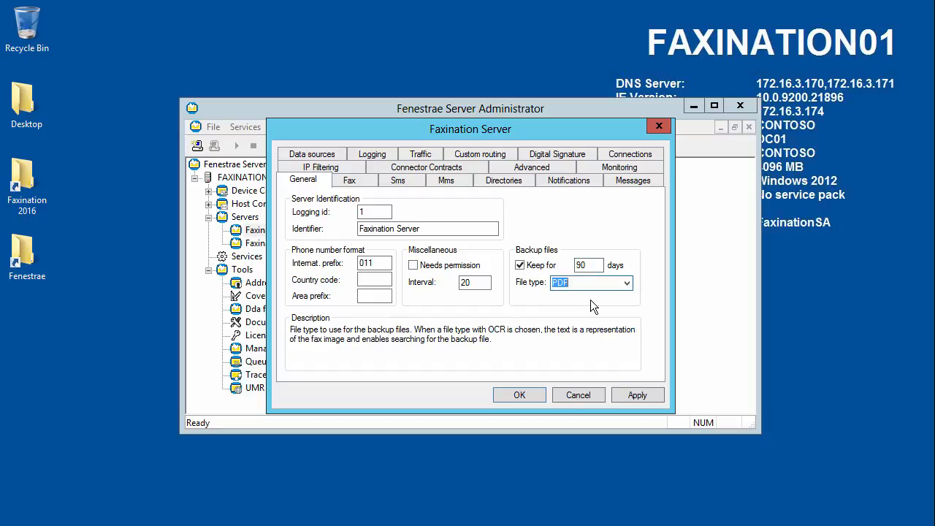
click(595, 265)
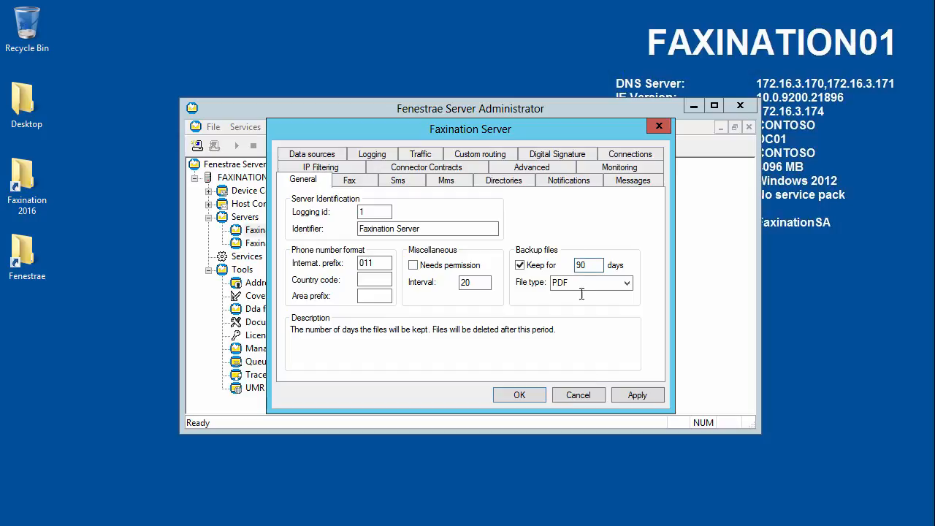
click(637, 392)
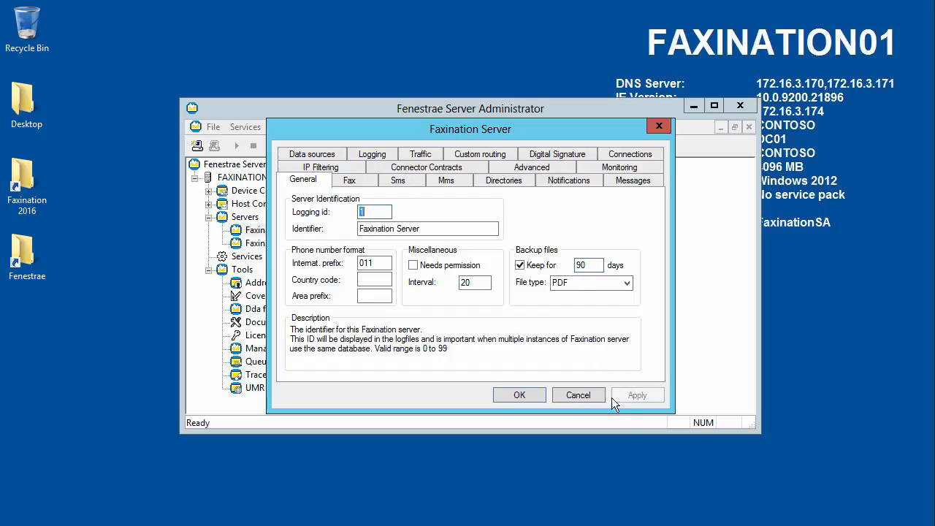
Close the server properties and start all Faxination services except the FoIP Device.
click(517, 395)
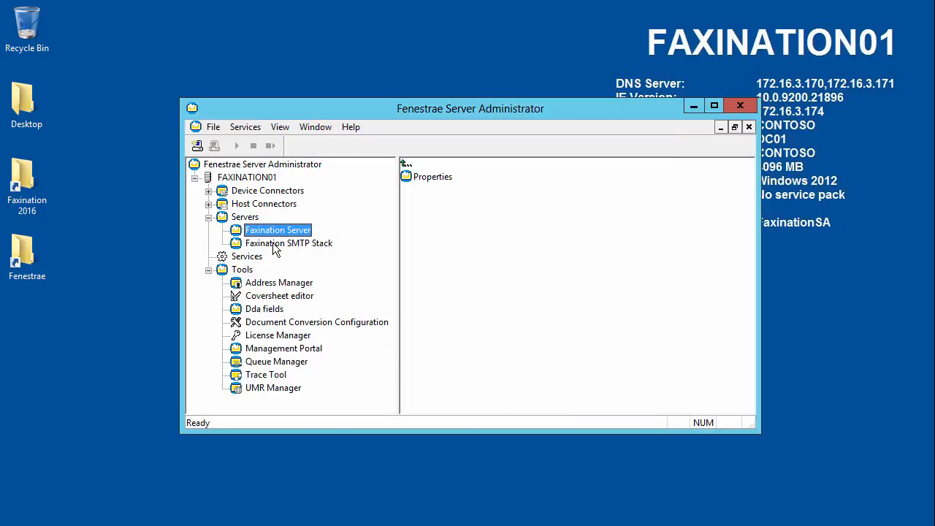
click(255, 259)
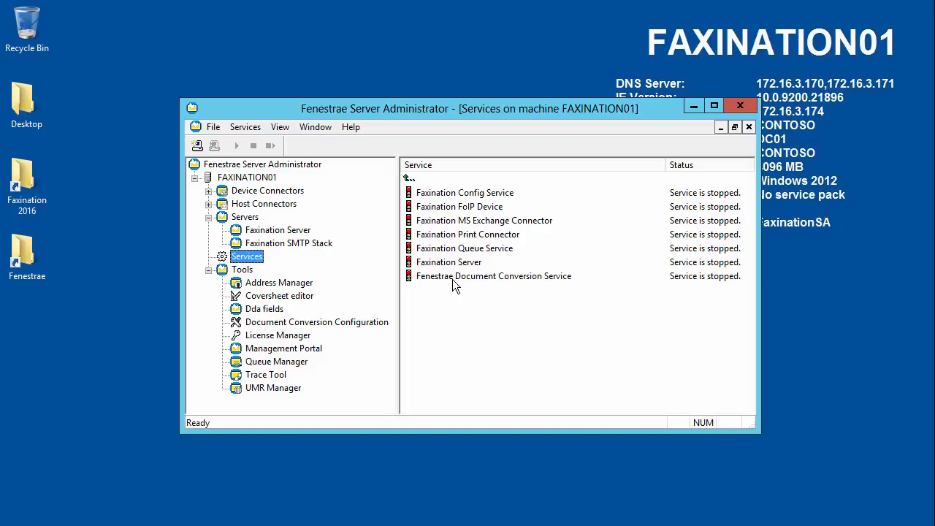
drag(524, 298, 447, 194)
ctrl+click(460, 210)
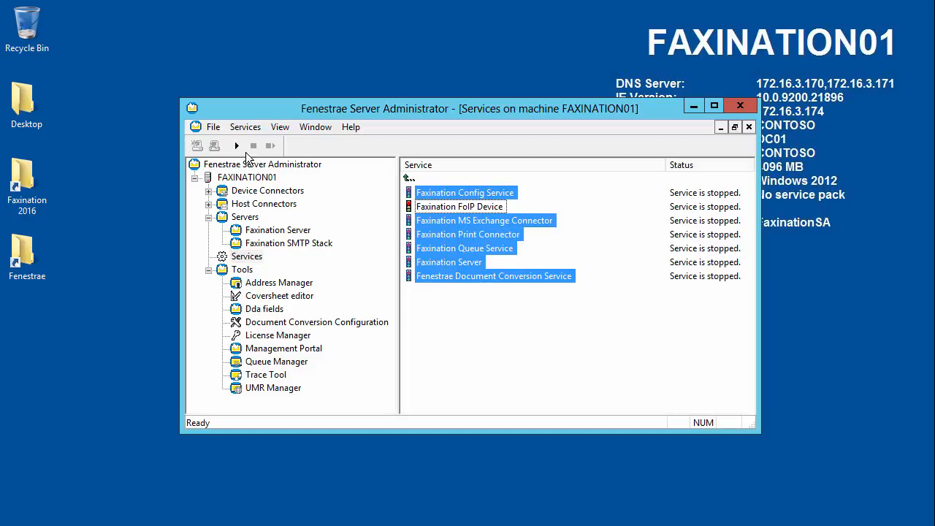
click(237, 146)
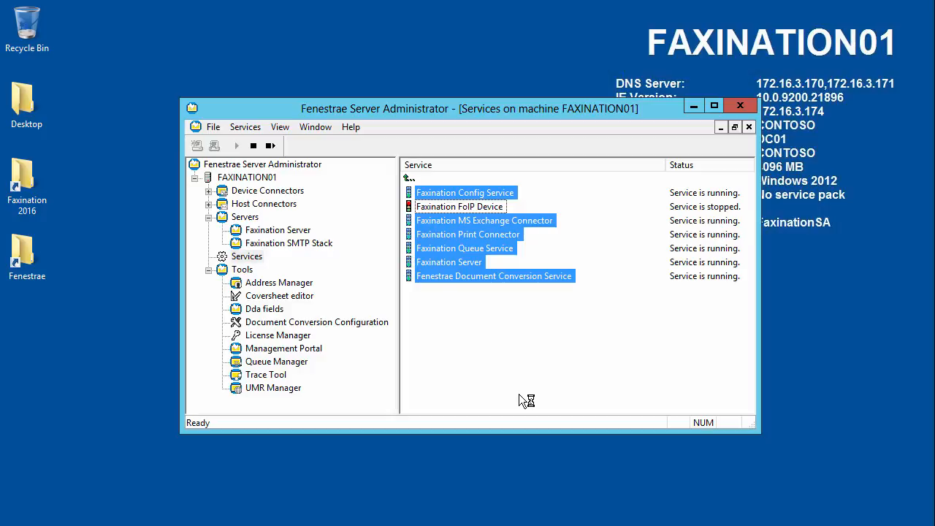
click(519, 394)
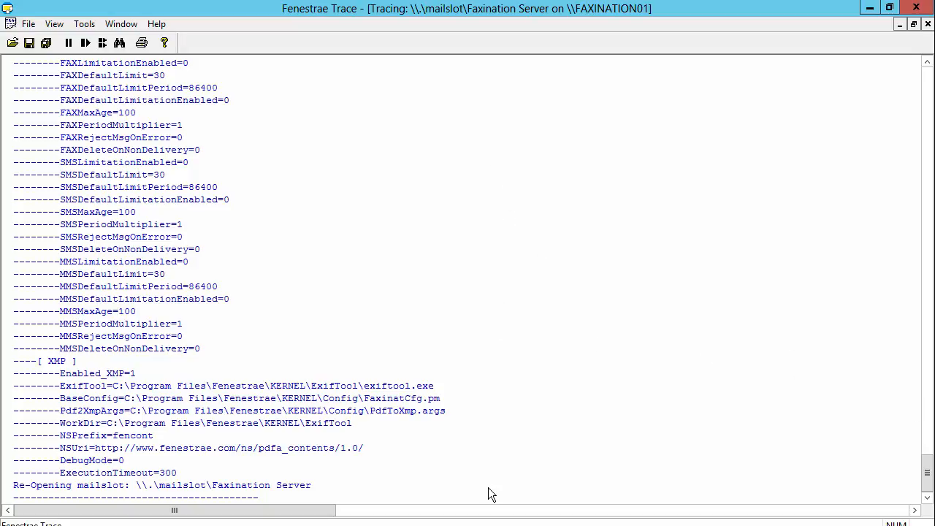
Address the Hello World draft to the contact's Business Fax entry from the Contacts address book.
mouse_move(564, 525)
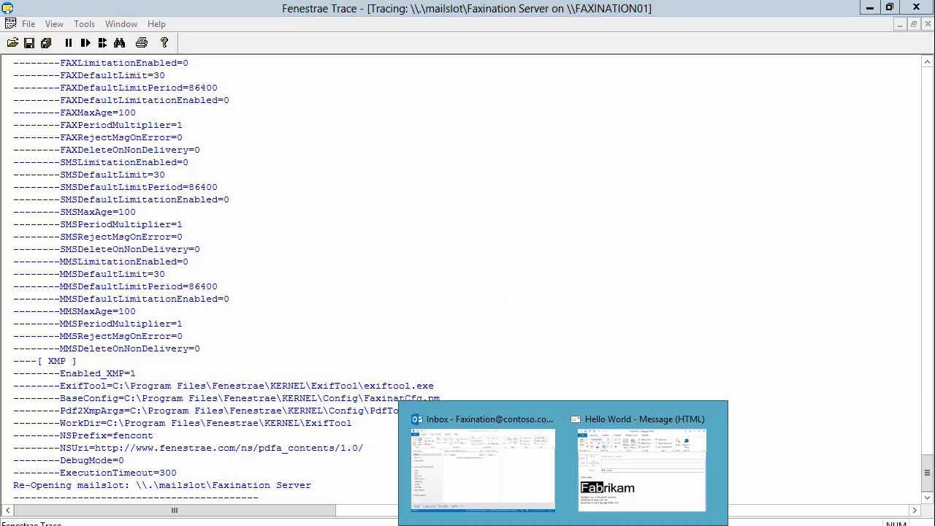
click(633, 474)
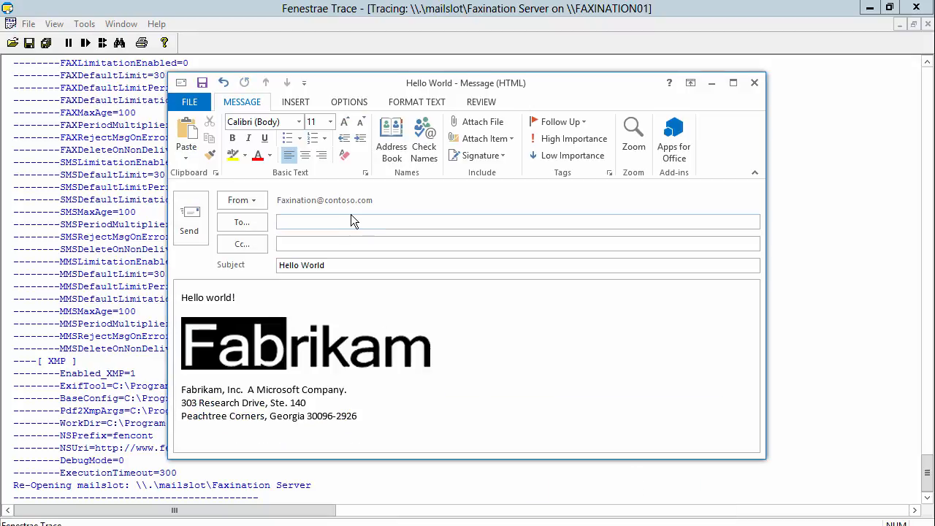
click(316, 222)
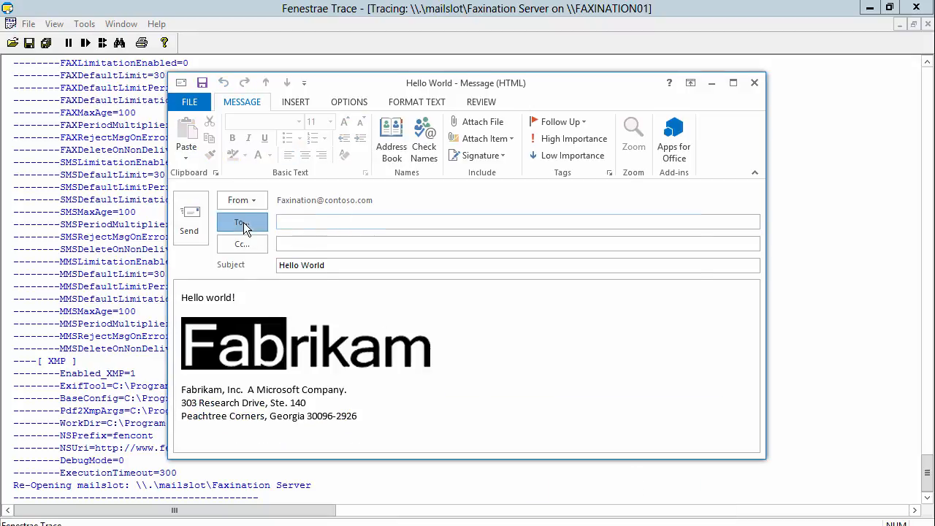
click(243, 225)
click(521, 160)
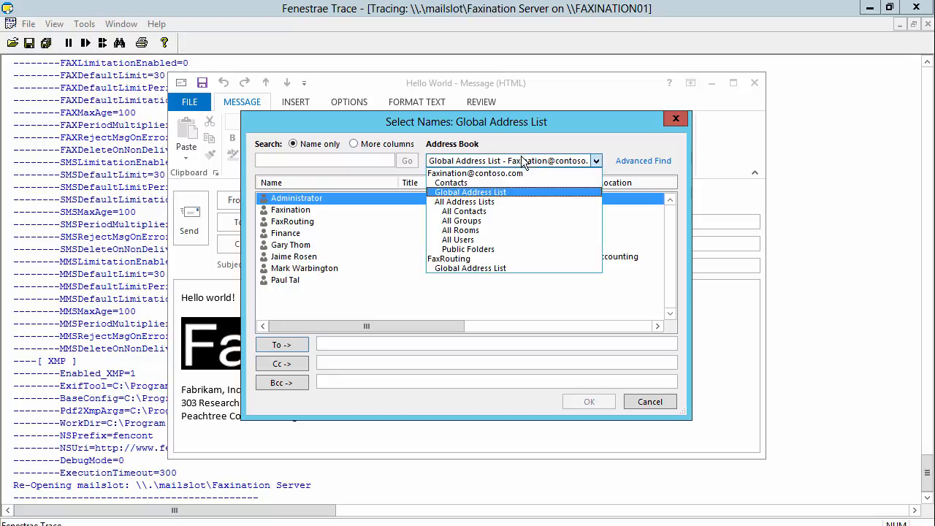
click(467, 183)
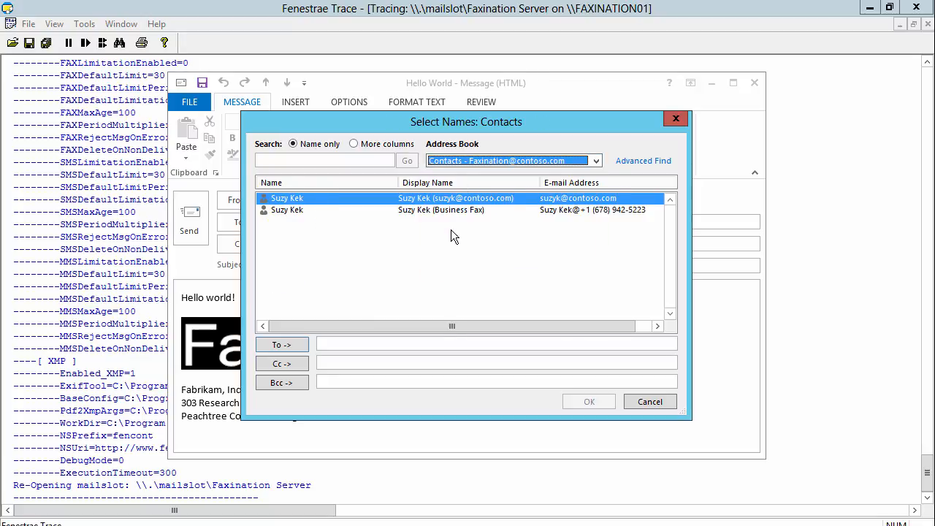
click(294, 211)
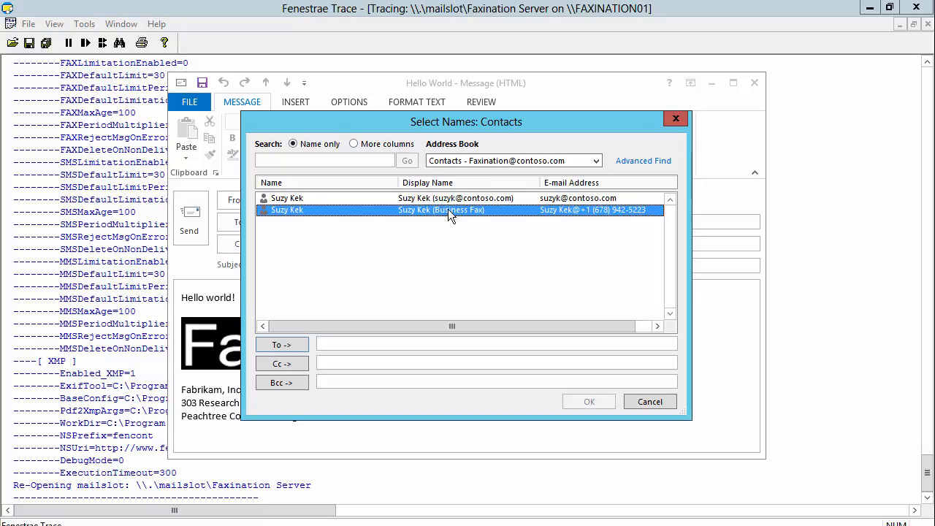
double_click(300, 209)
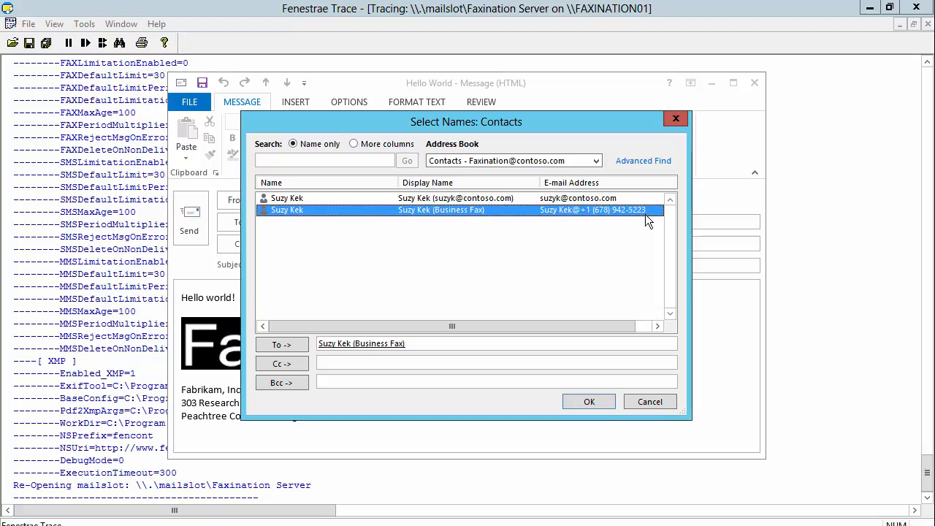
click(594, 399)
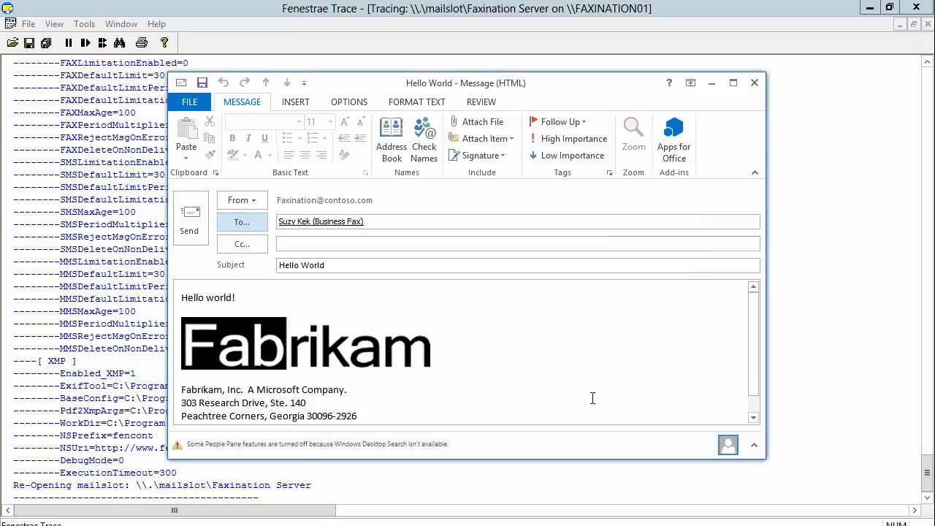
Send the Hello World fax, pause Fenestrae Trace, and scroll through the job's log entries.
click(196, 220)
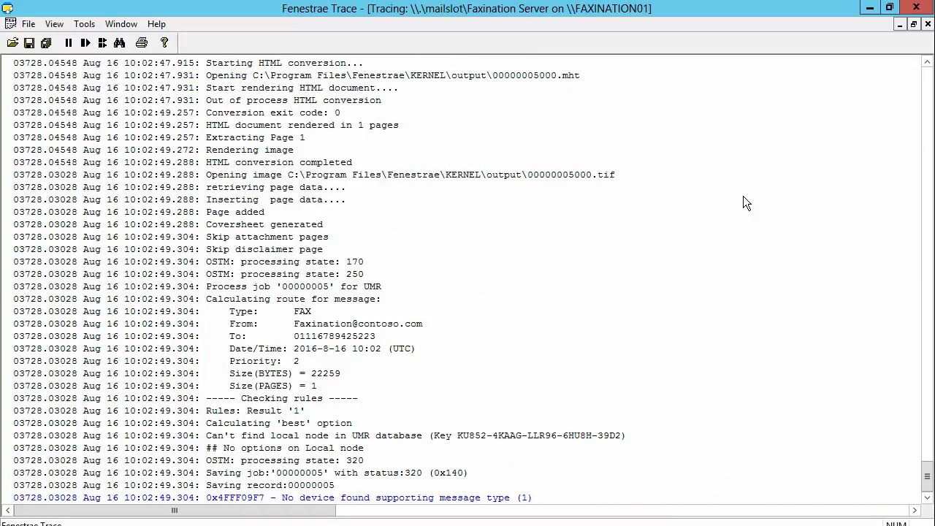
click(69, 42)
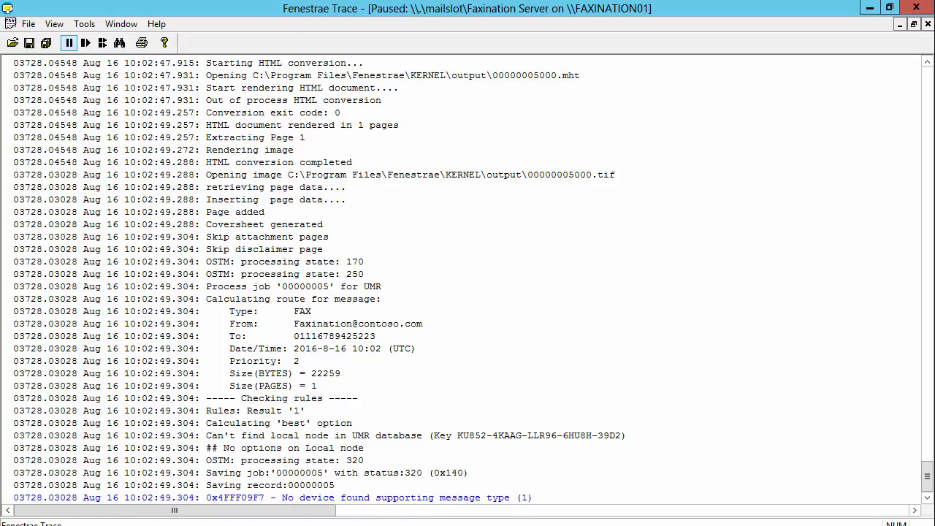
click(929, 264)
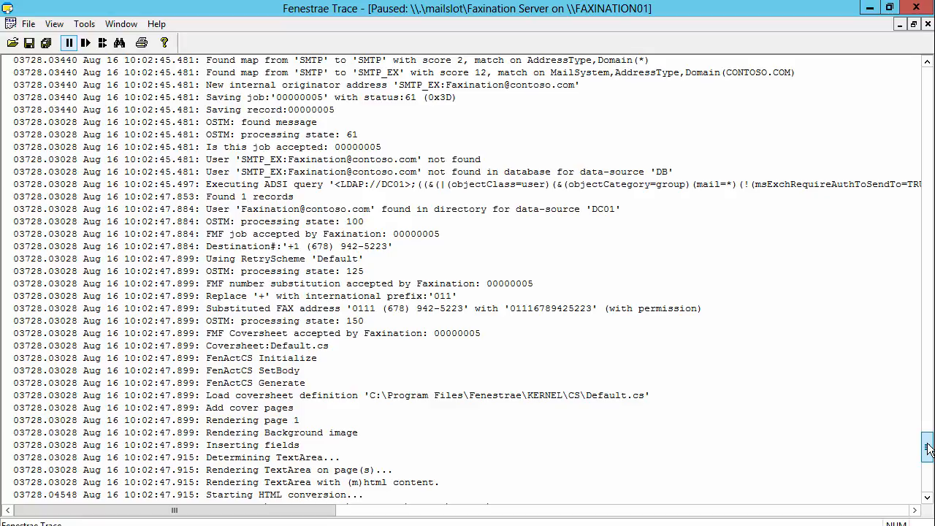
drag(928, 447, 928, 447)
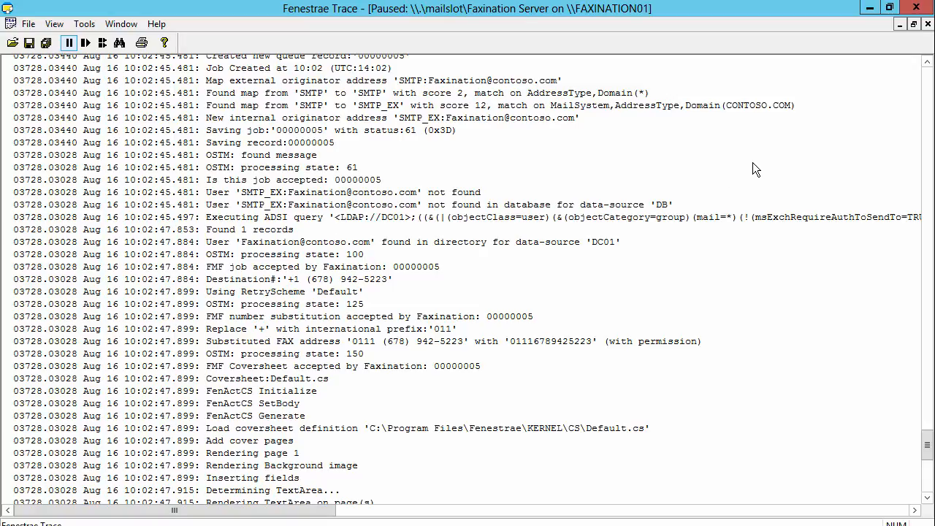
scroll(752, 163, up, 4)
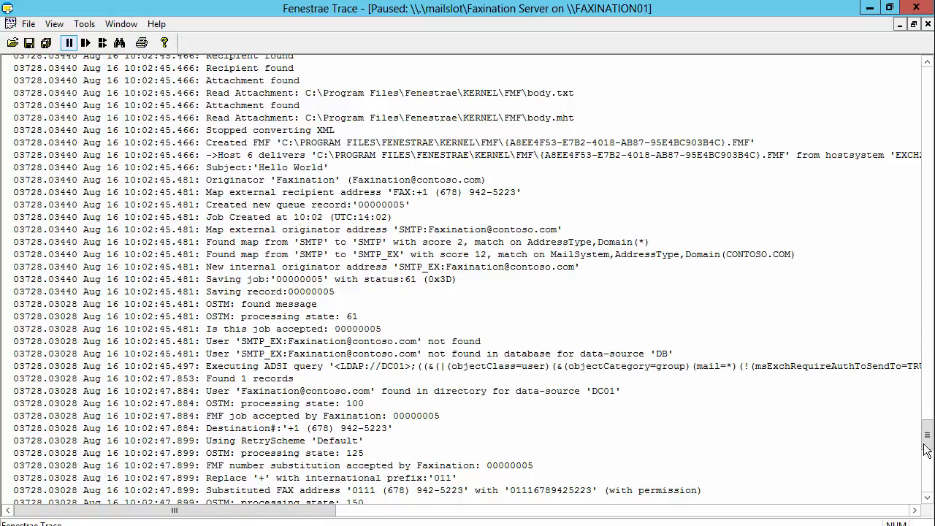
scroll(614, 264, down, 5)
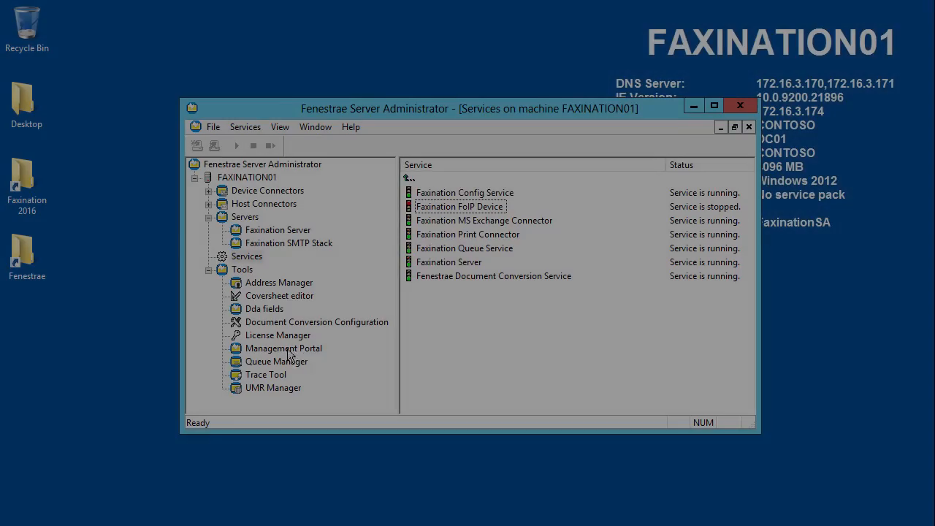
Log in to the Management Portal and start a new Number Substitution entry for localhost.
click(275, 350)
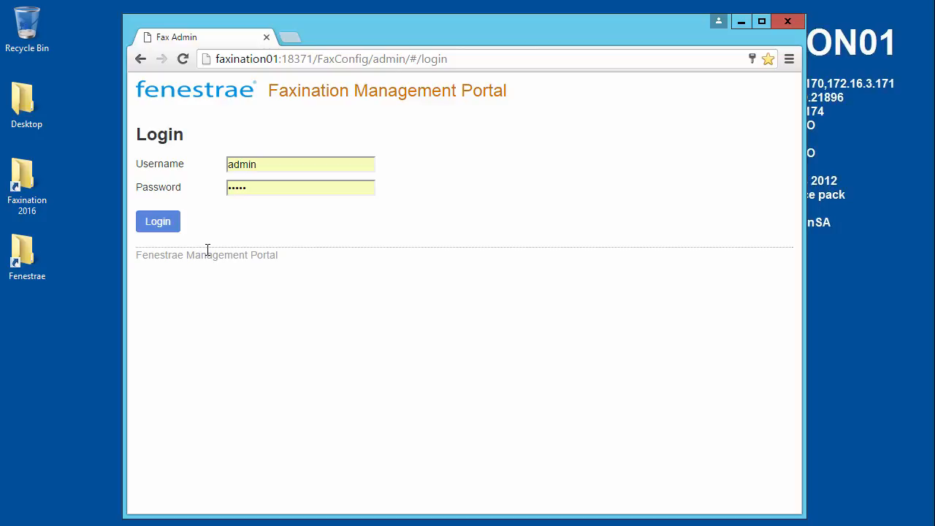
click(159, 222)
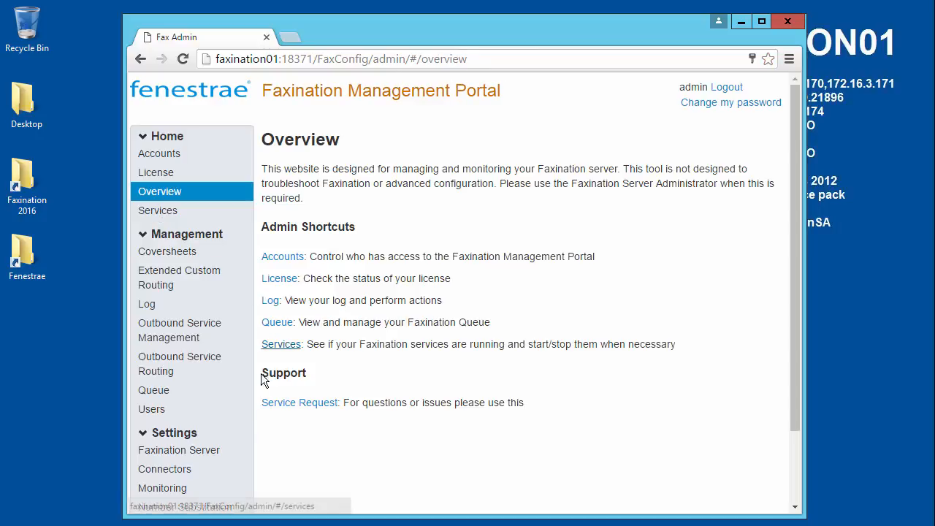
click(186, 511)
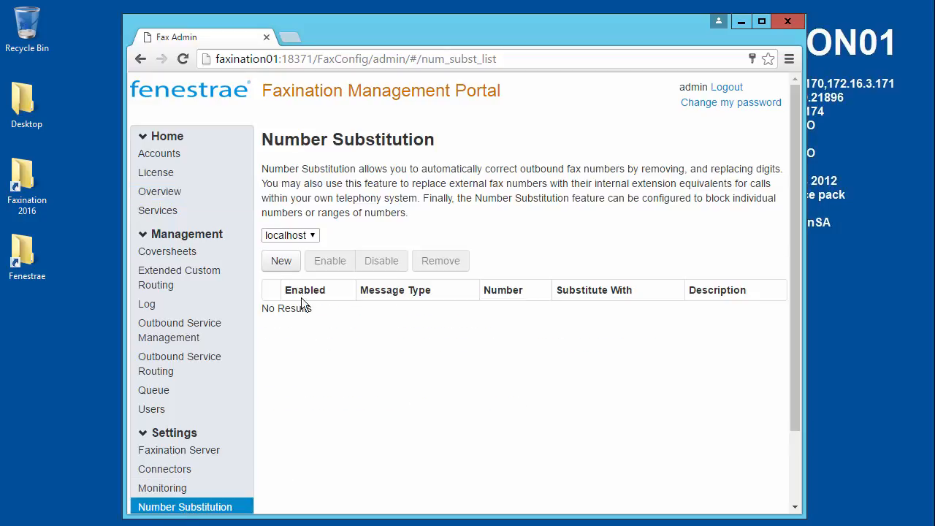
click(281, 260)
Save a rule described 678 that substitutes 0111678 with 678.
click(386, 193)
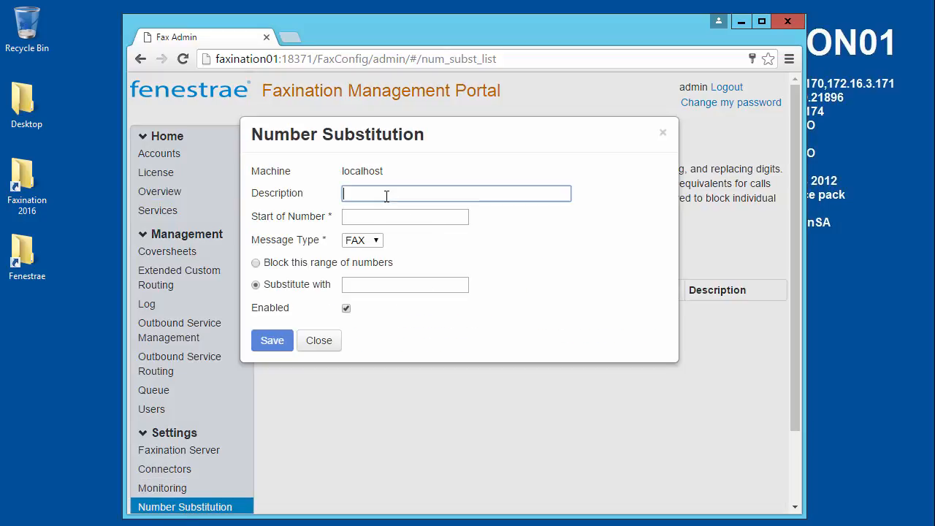
text(678)
click(397, 217)
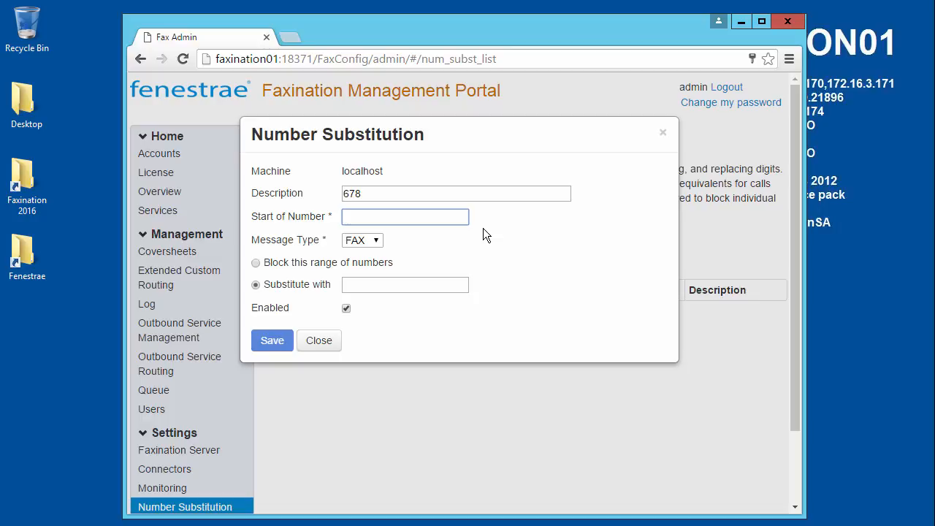
text(01)
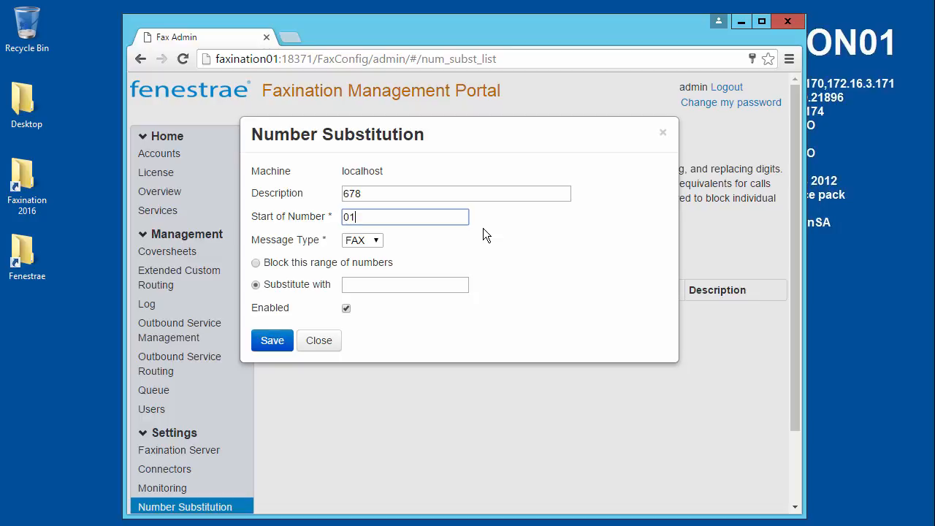
text(11678)
click(382, 286)
text(678)
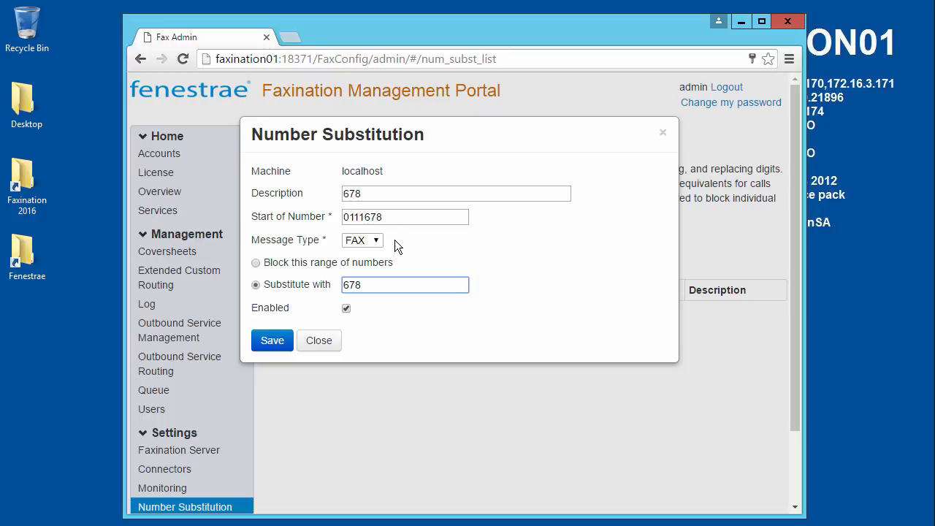
drag(399, 216, 332, 219)
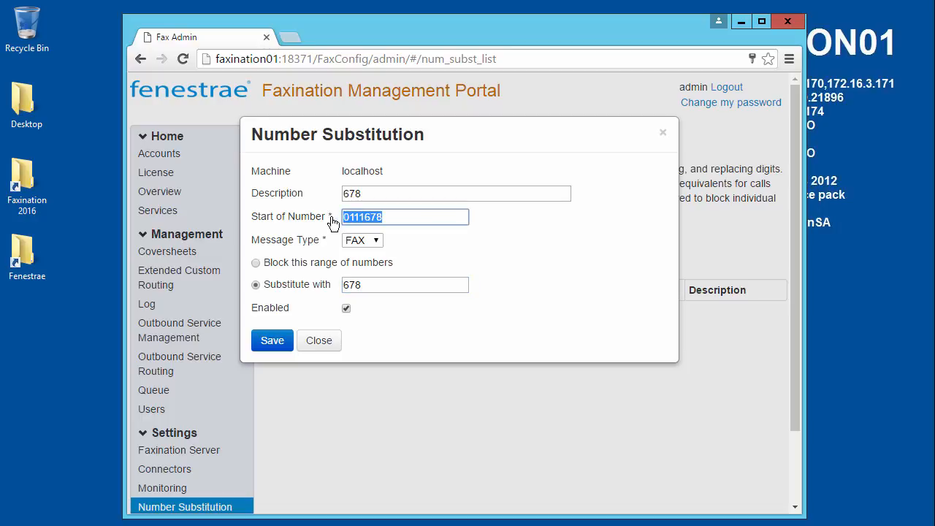
drag(371, 286, 334, 286)
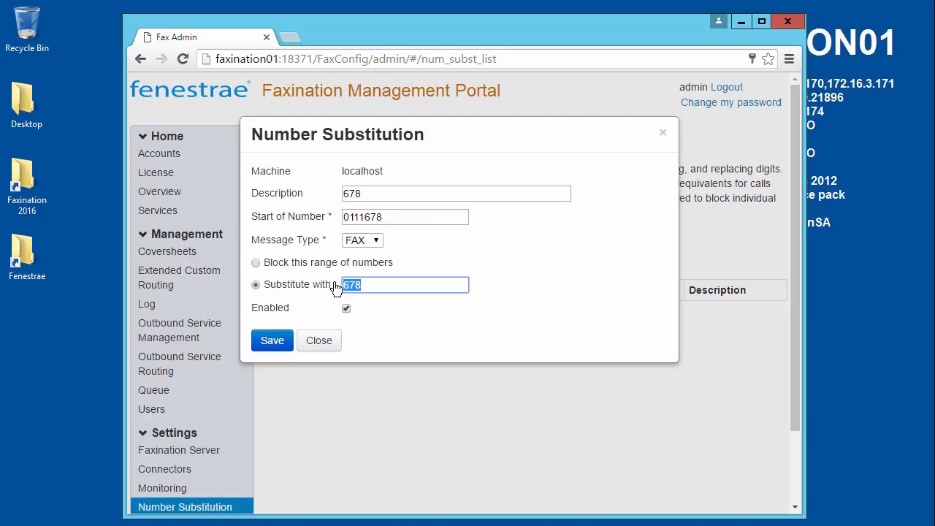
click(382, 288)
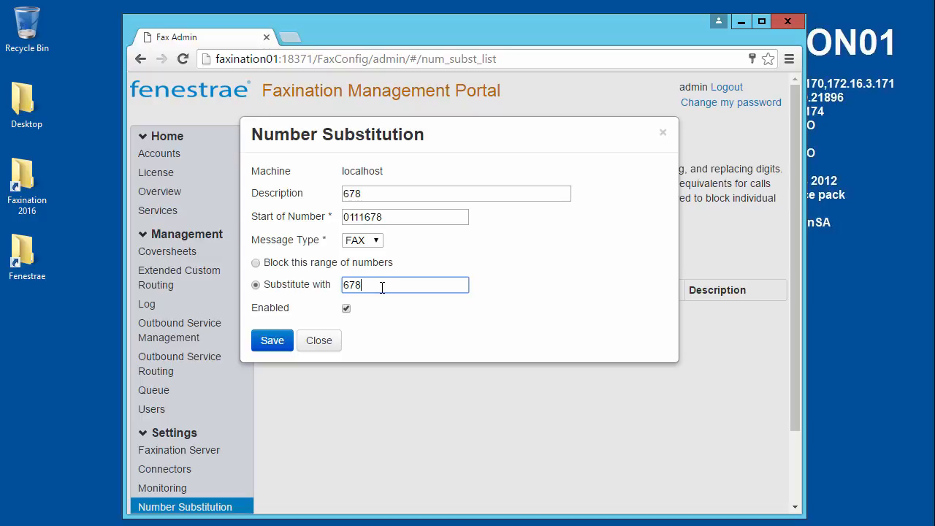
click(272, 347)
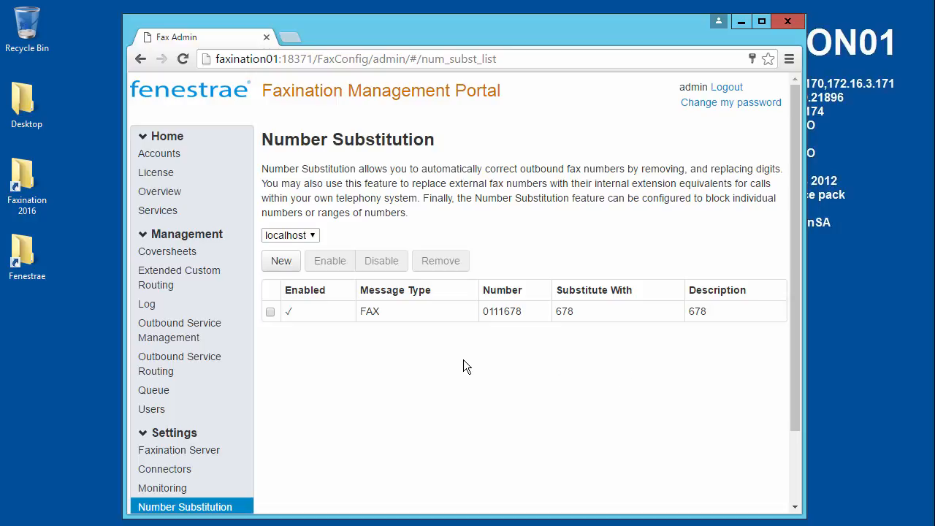
Fill a new rule with description 678-2, start of number 1678, and substitute 678.
click(289, 263)
click(369, 193)
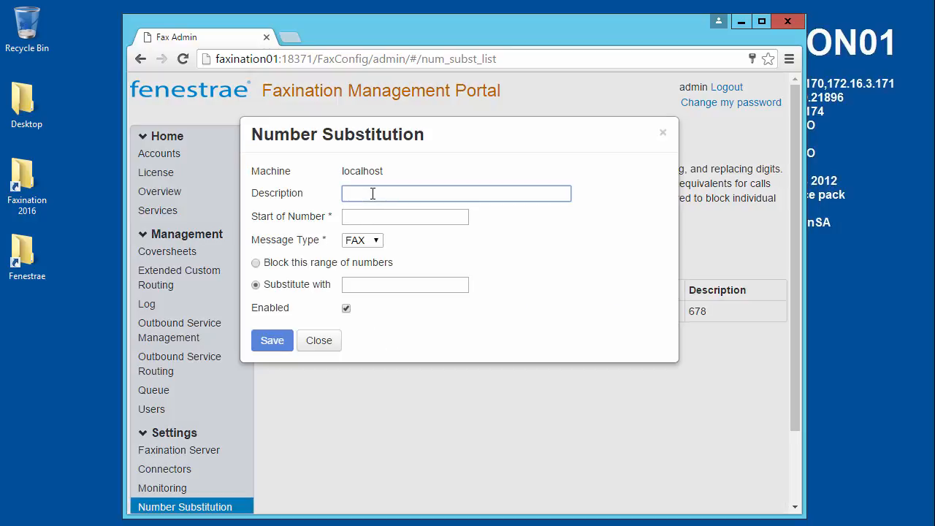
text(678-2)
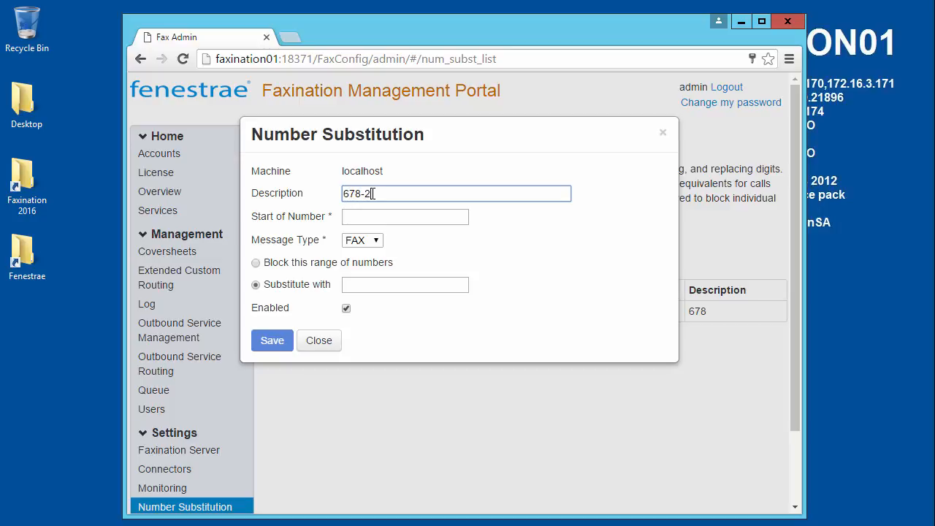
click(401, 217)
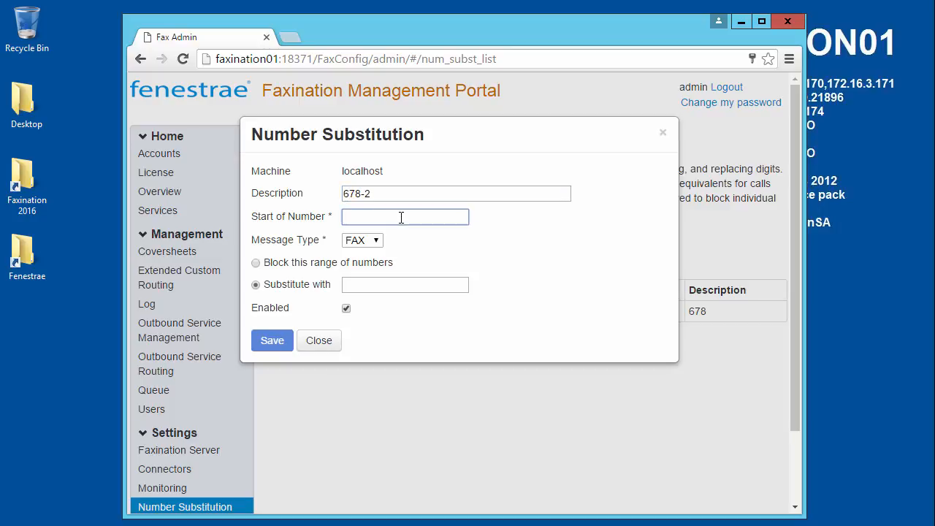
text(1)
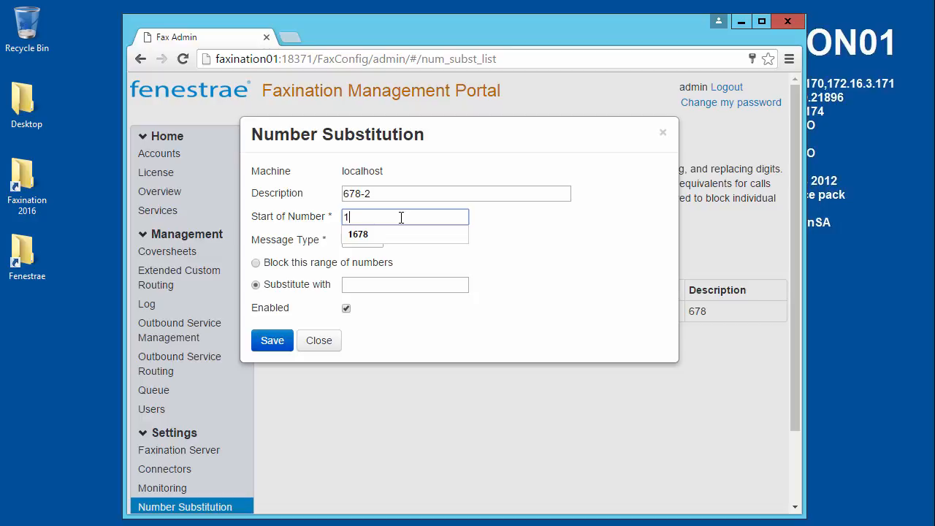
text(678)
click(407, 241)
click(400, 286)
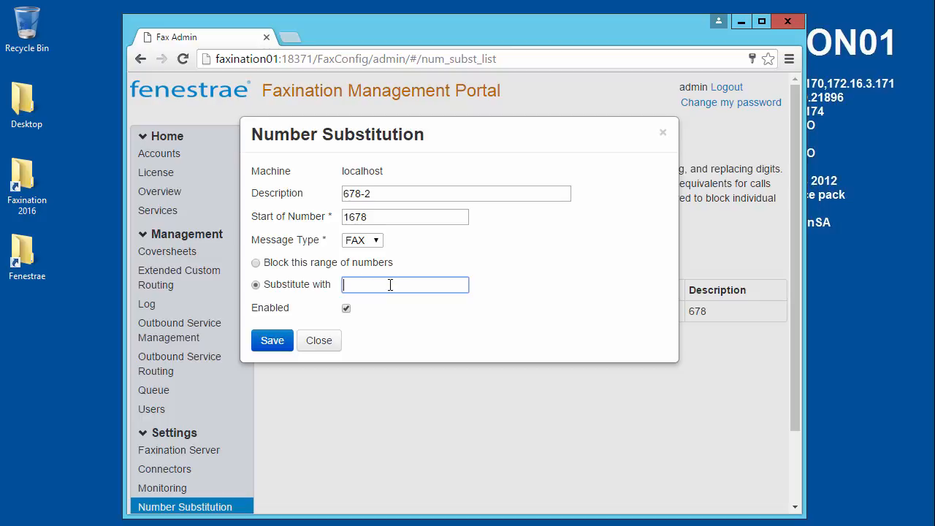
text(678)
Verify the 1678 and 678 values and save the 678-2 rule.
drag(380, 219, 316, 226)
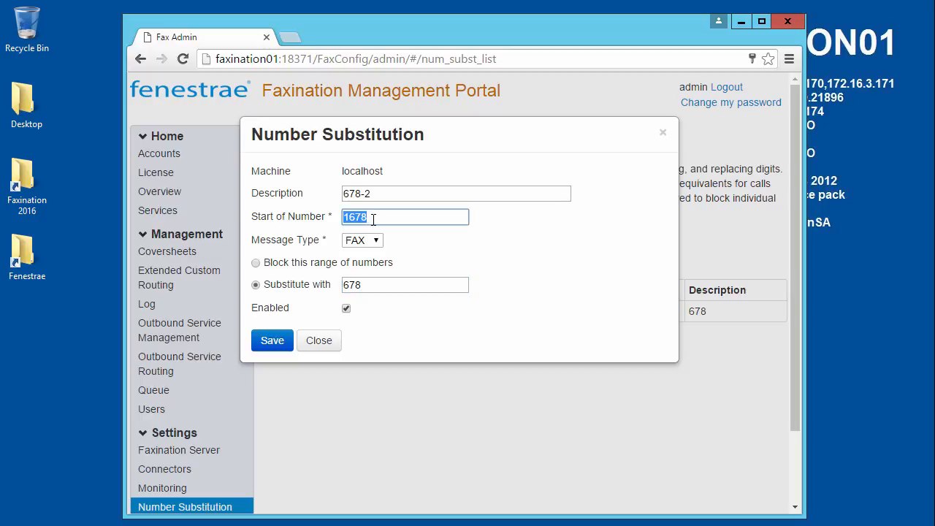
drag(344, 285, 449, 284)
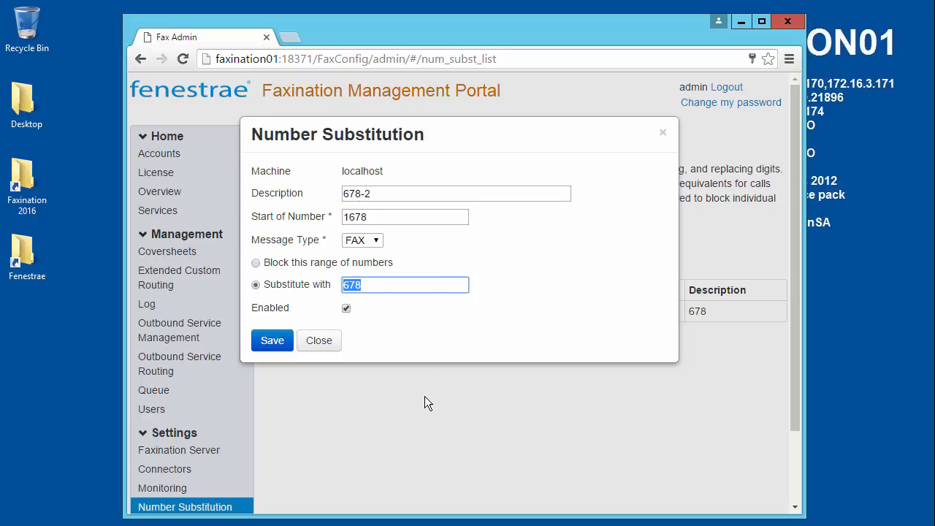
click(424, 285)
click(280, 341)
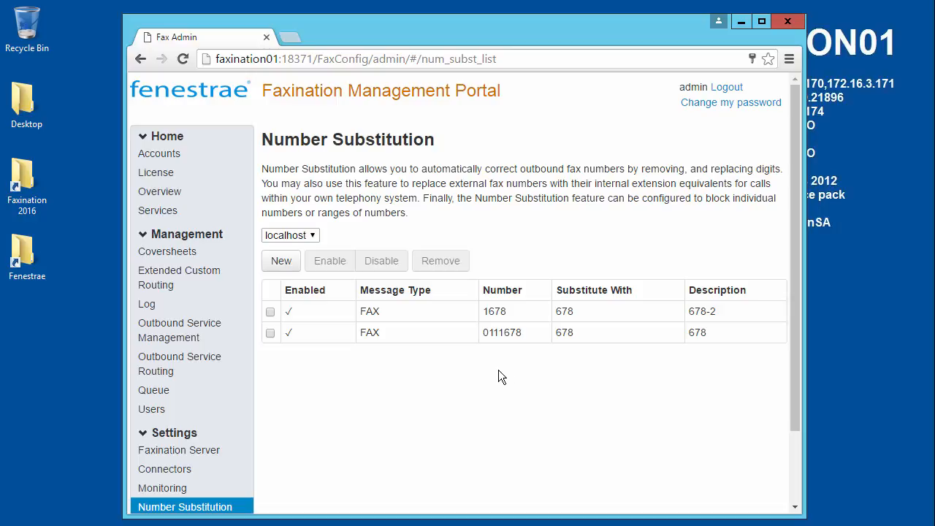
Save rule 404 substituting 0111404 with 404.
click(281, 261)
click(390, 193)
text(404)
click(425, 215)
text(0111)
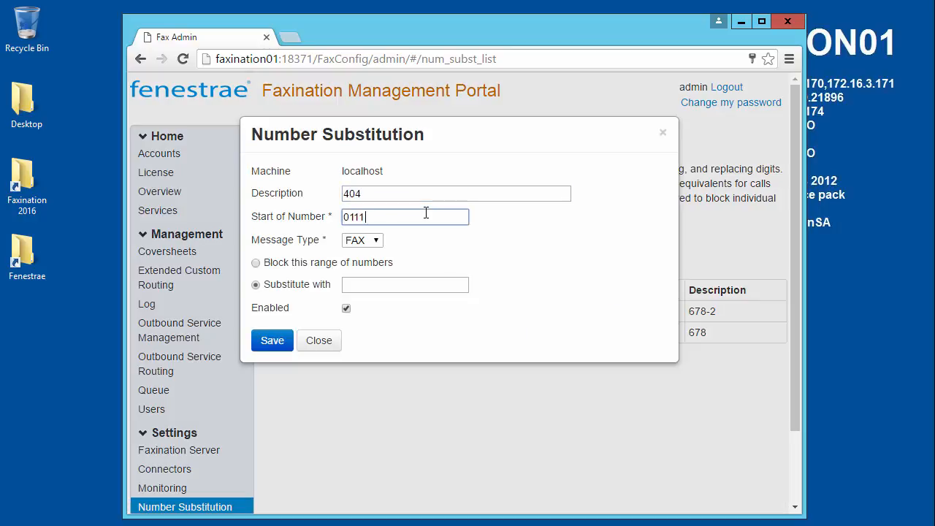
text(404)
click(415, 285)
text(404)
click(272, 340)
Save rule 404-2 substituting 1404 with 404.
click(281, 260)
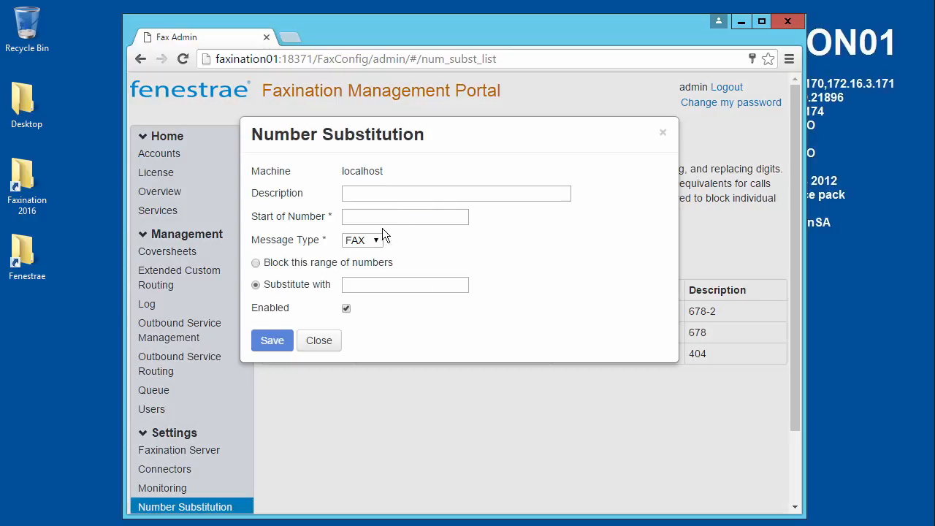
click(396, 193)
text(404-2)
click(402, 215)
text(1404)
click(404, 285)
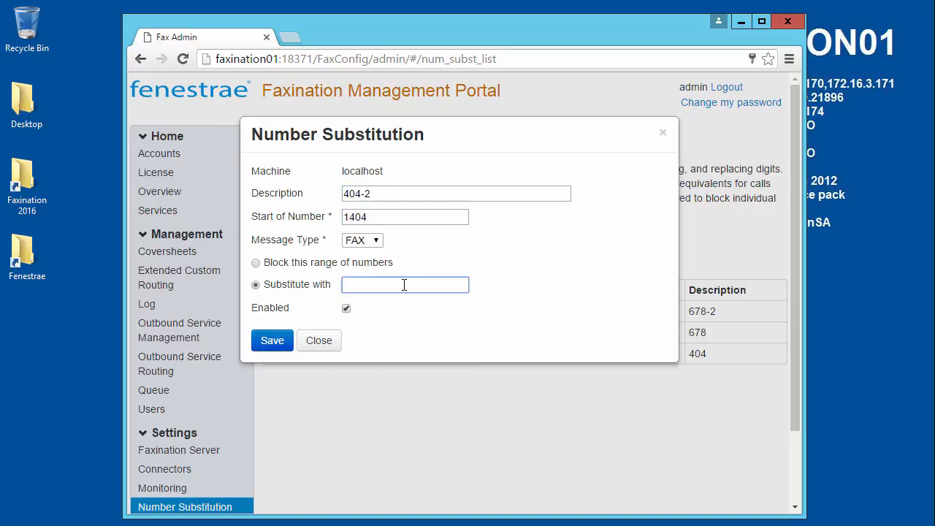
text(404)
click(272, 340)
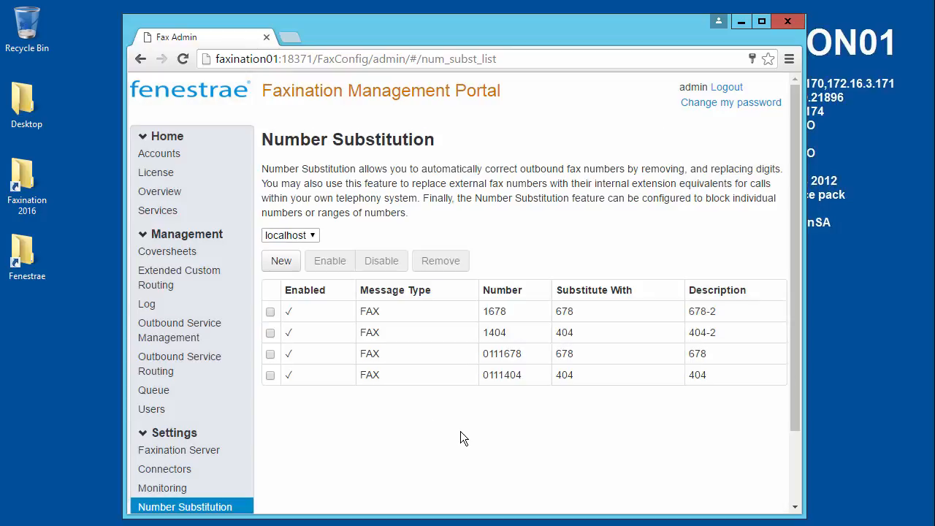
Save rule 770 substituting 0111770 with 770.
click(281, 261)
click(375, 194)
text(770)
click(344, 216)
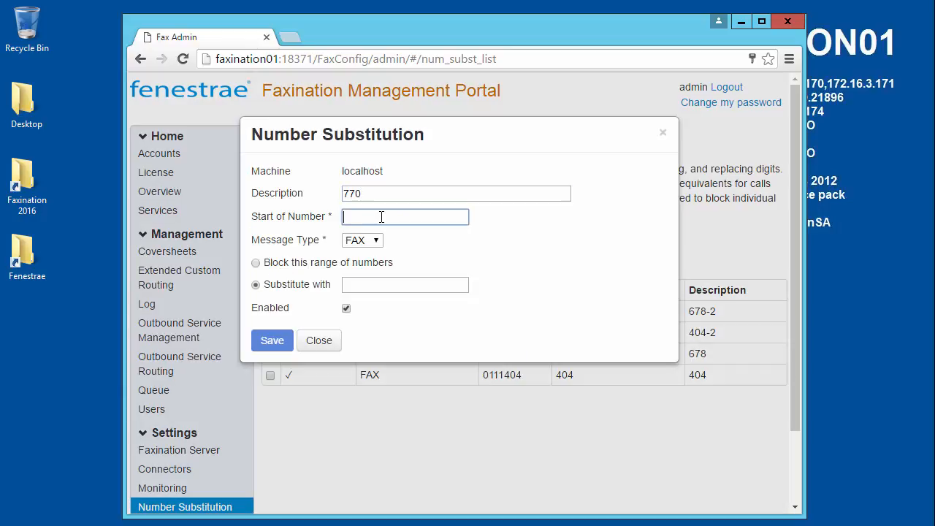
text(0111770)
click(402, 284)
text(770)
click(272, 340)
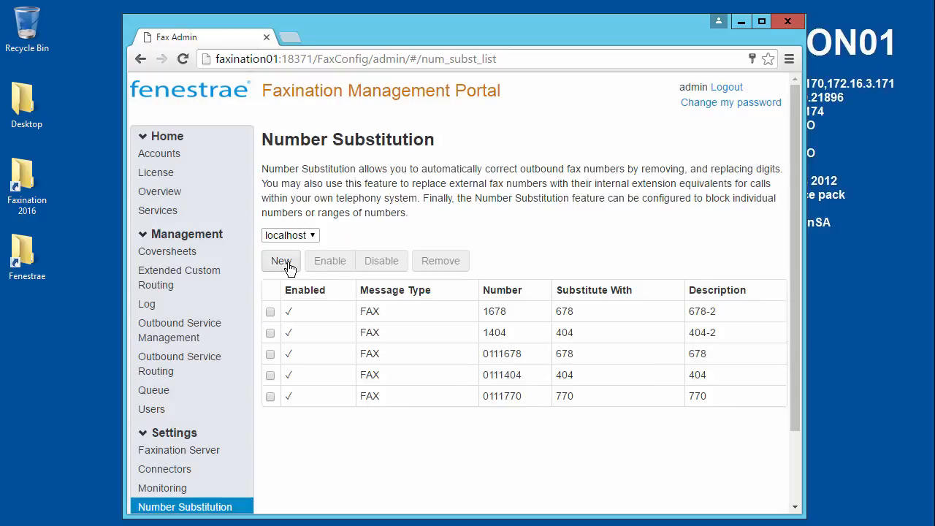
Save rule 770-2 substituting 1770 with 770.
click(280, 234)
click(358, 194)
text(770-2)
click(384, 216)
text(1770)
click(403, 285)
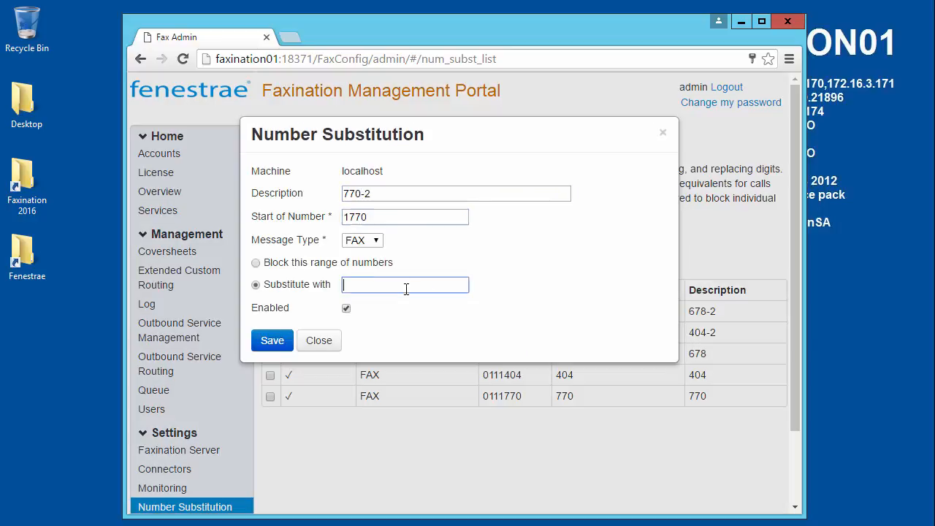
text(770)
click(271, 341)
Save rule 470 substituting 0111470 with 470.
click(281, 261)
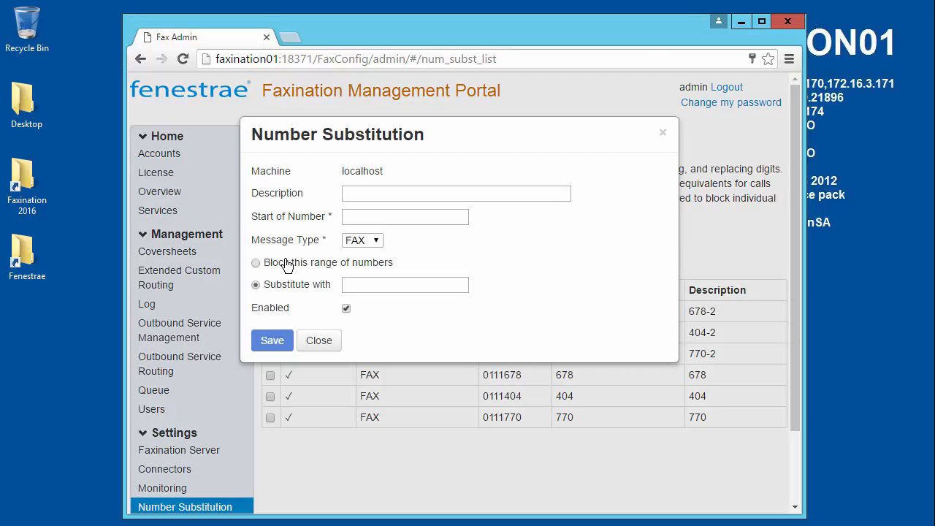
click(417, 194)
text(470)
click(417, 220)
text(0111470)
click(403, 285)
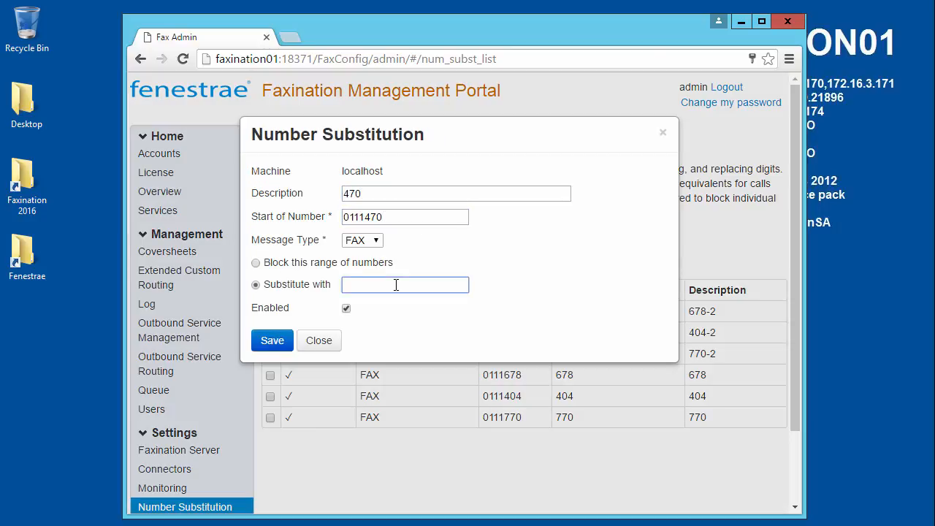
text(470)
click(272, 340)
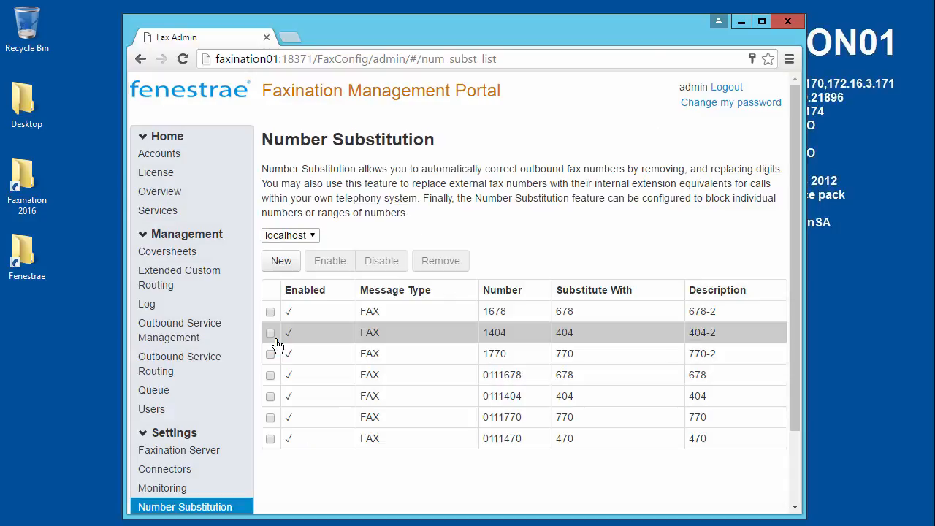
Save rule 470-2 substituting 1470 with 470, correcting the mistyped 1170.
click(281, 261)
click(378, 195)
text(470-2)
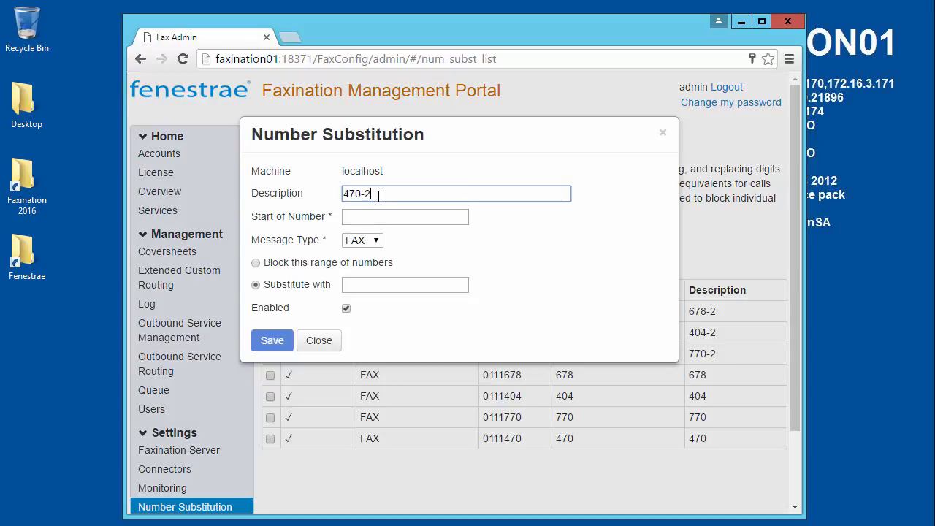
click(386, 218)
text(4)
key(BackSpace)
text(1170)
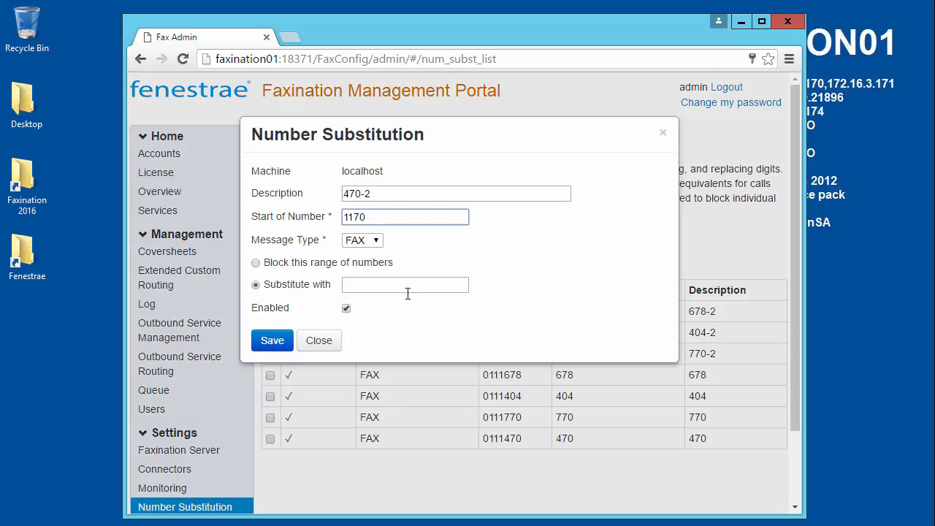
click(410, 288)
drag(397, 218, 321, 223)
text(1470)
click(402, 286)
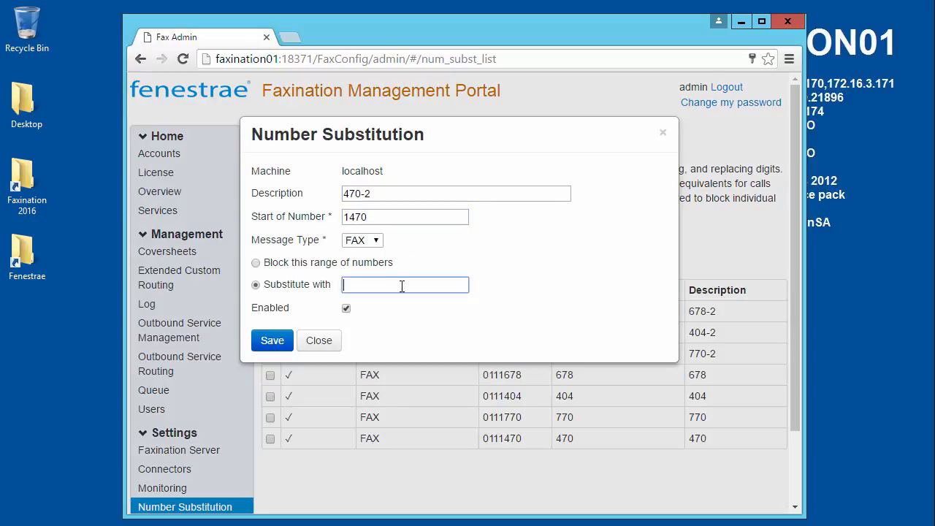
text(470)
click(272, 340)
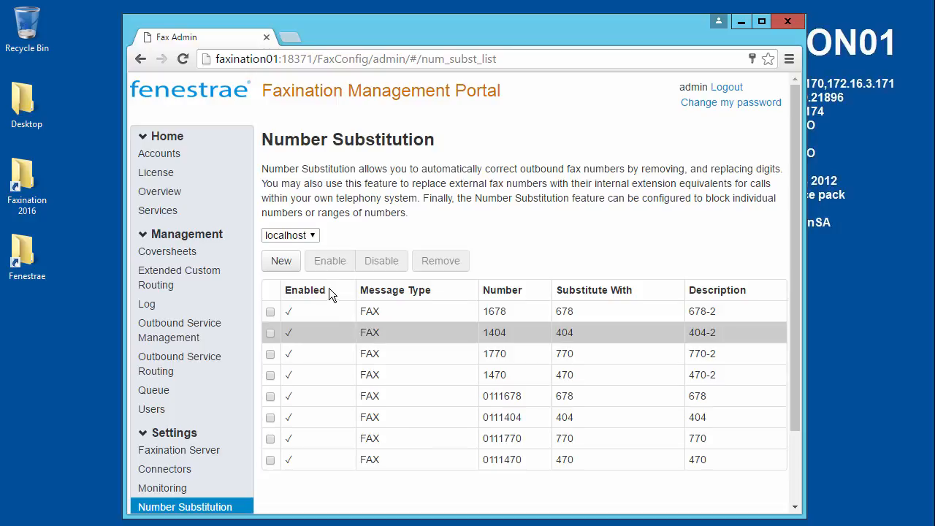
Save a rule described 911 that blocks numbers starting with 911.
click(281, 261)
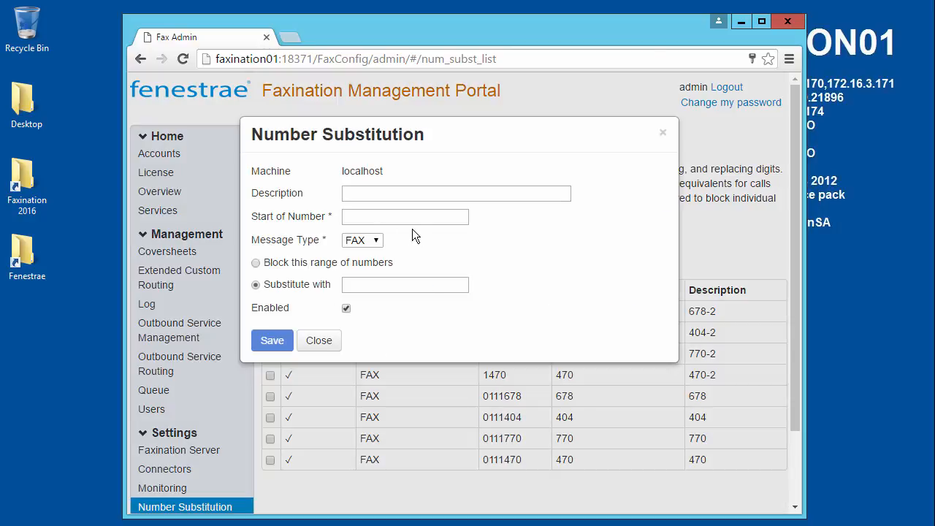
click(414, 192)
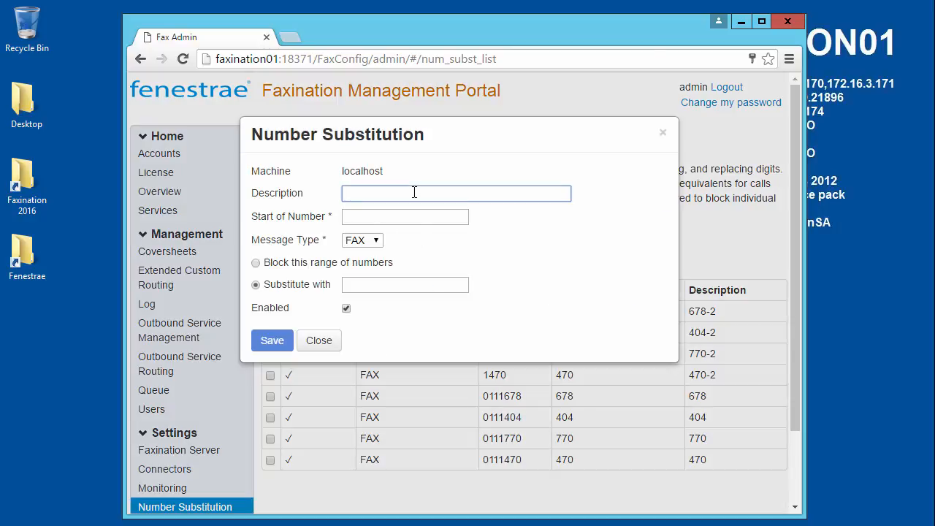
text(911)
click(397, 217)
text(9111)
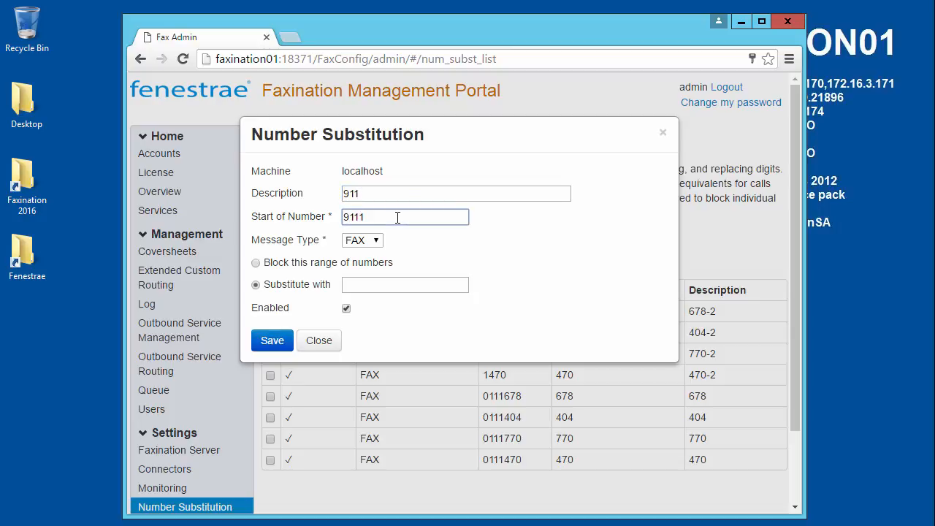
key(BackSpace)
click(303, 265)
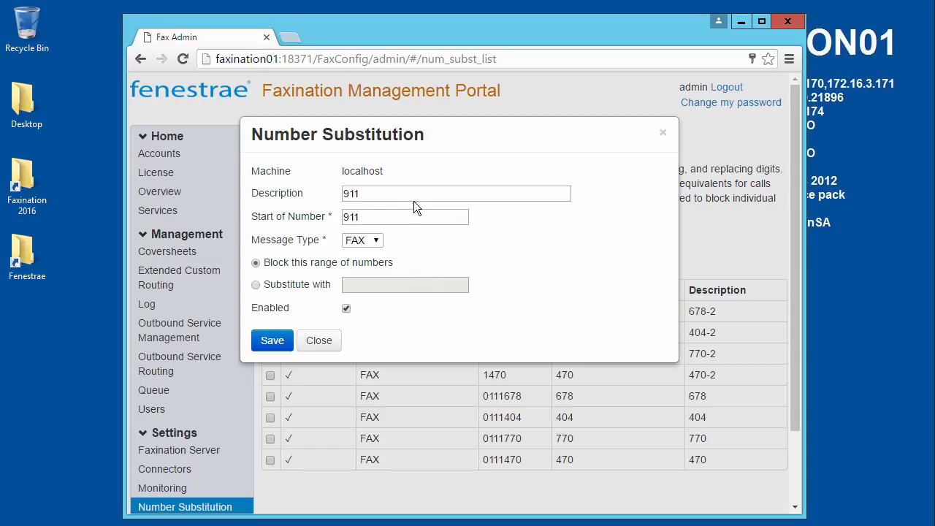
click(272, 341)
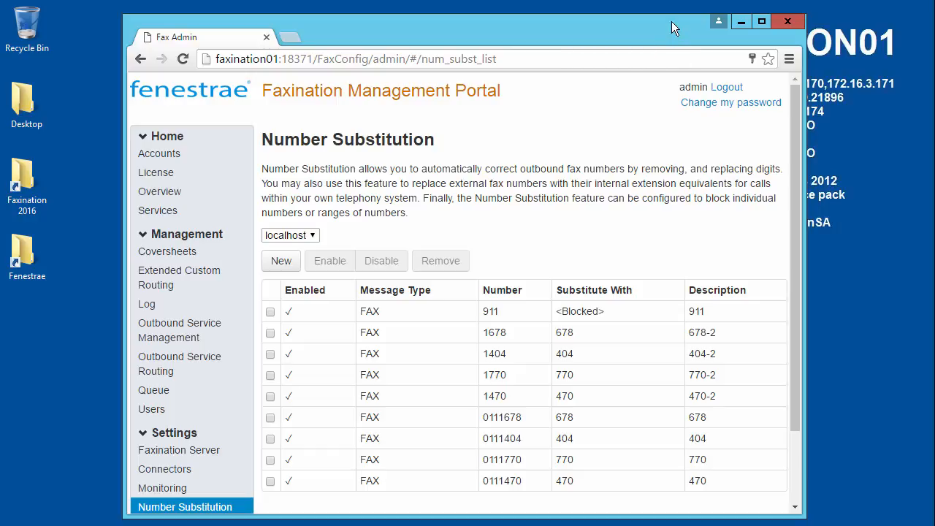
Open the Configure dialog for the Faxination FoIP Device's In and Out service under Connectivity.
click(741, 22)
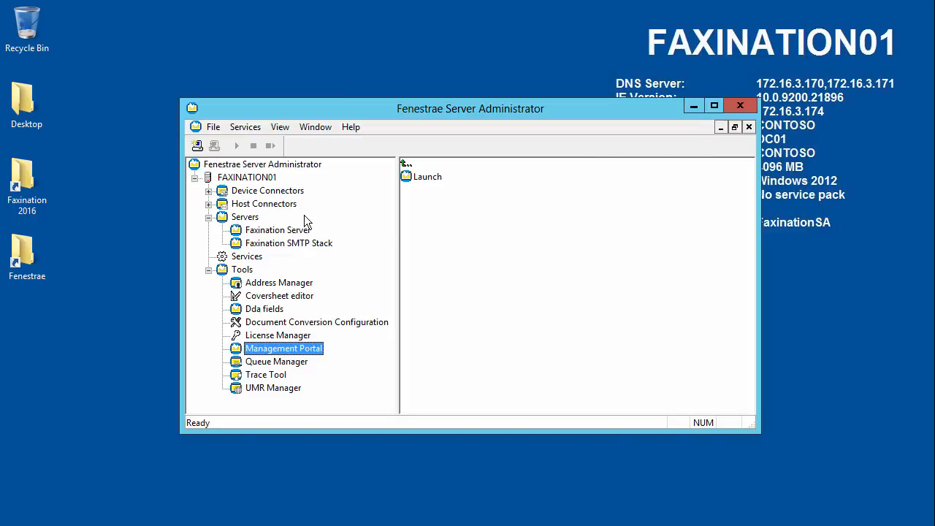
click(208, 191)
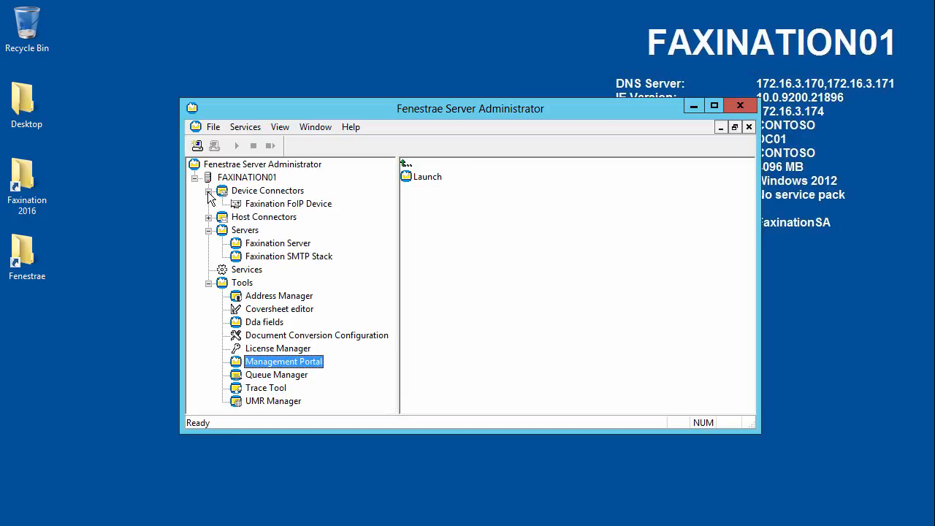
click(319, 209)
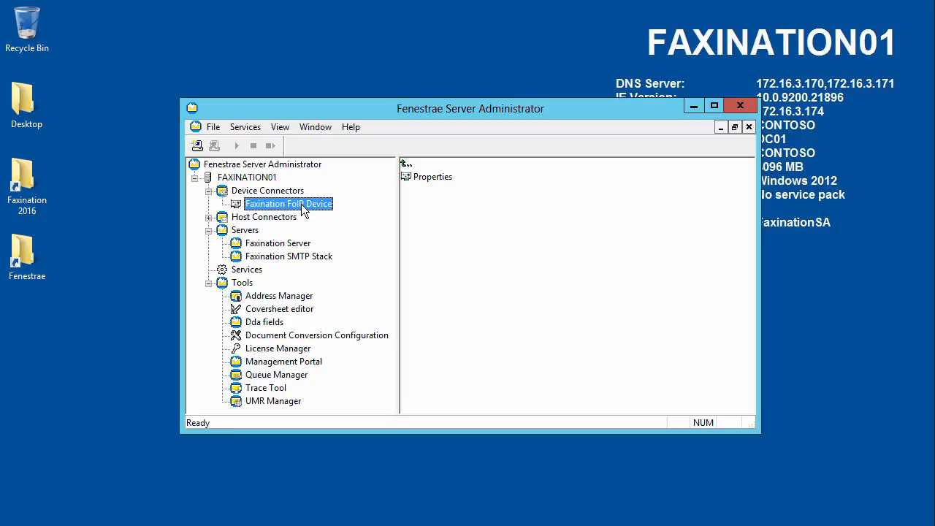
double_click(303, 208)
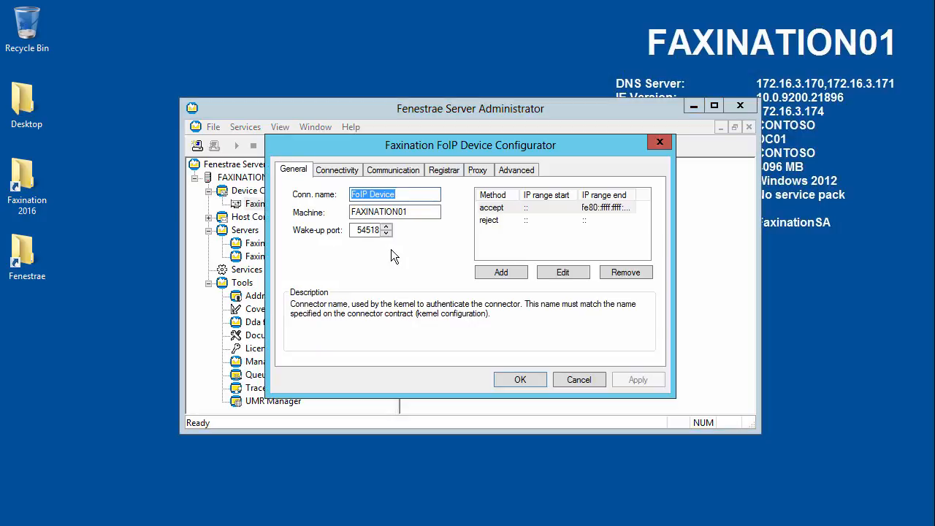
click(340, 170)
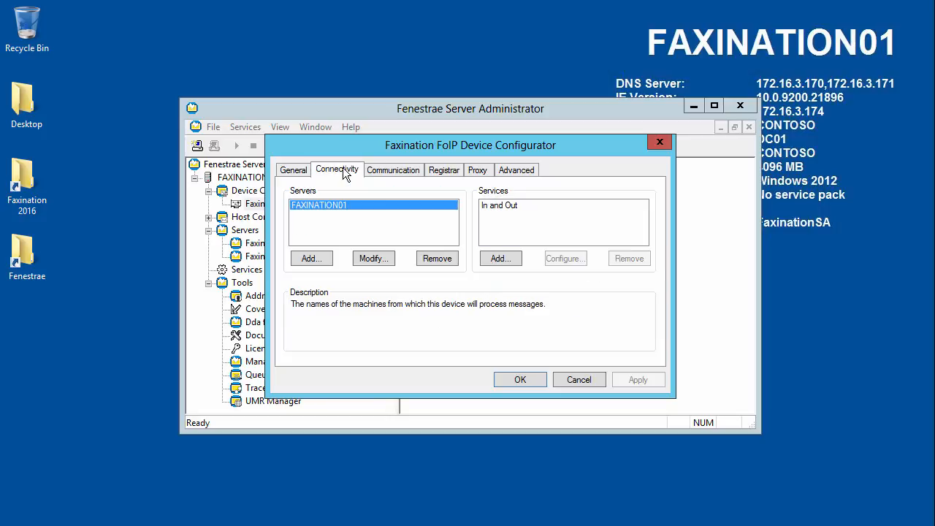
click(503, 205)
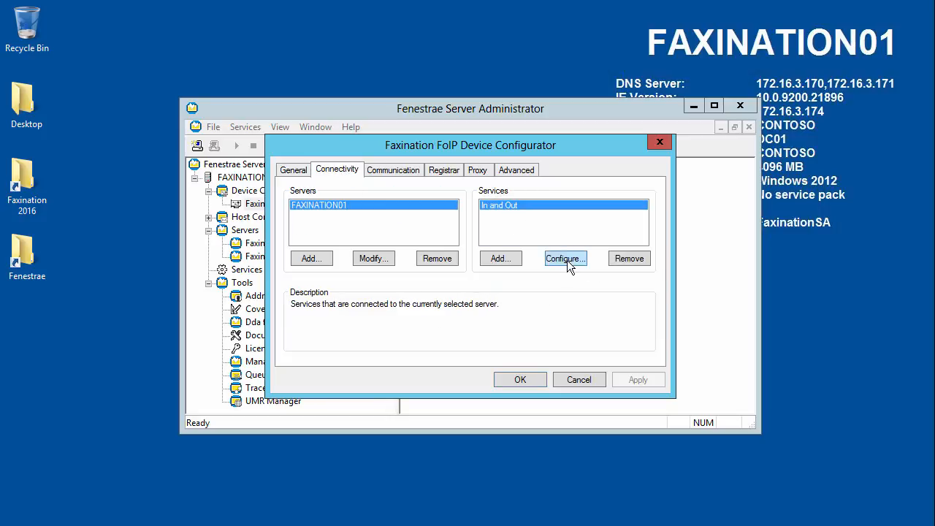
click(566, 259)
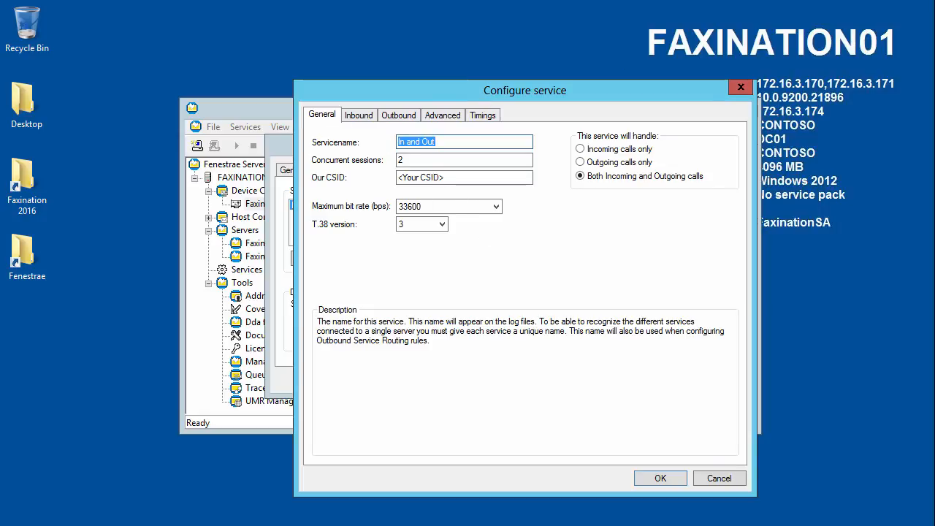
Enter Contoso as the In and Out service's CSID and go to its Inbound settings.
drag(481, 91, 425, 82)
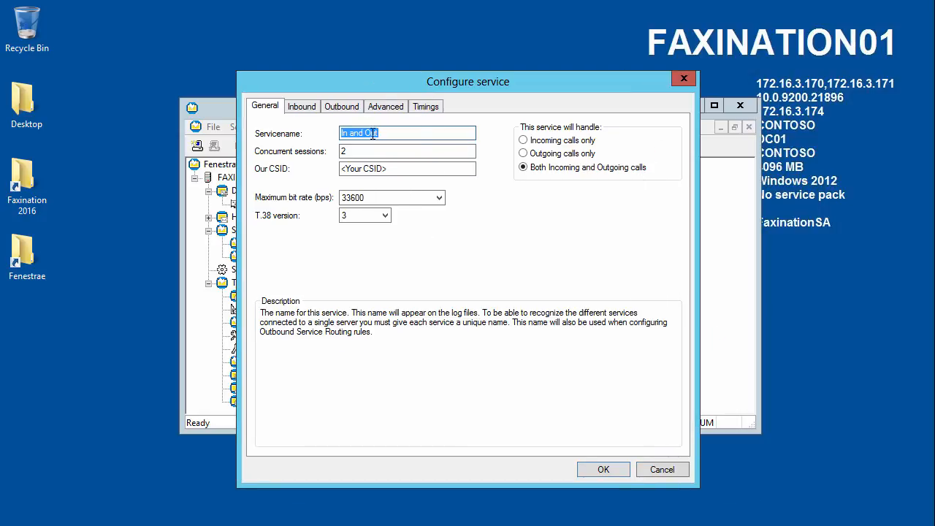
click(400, 169)
text(Conto)
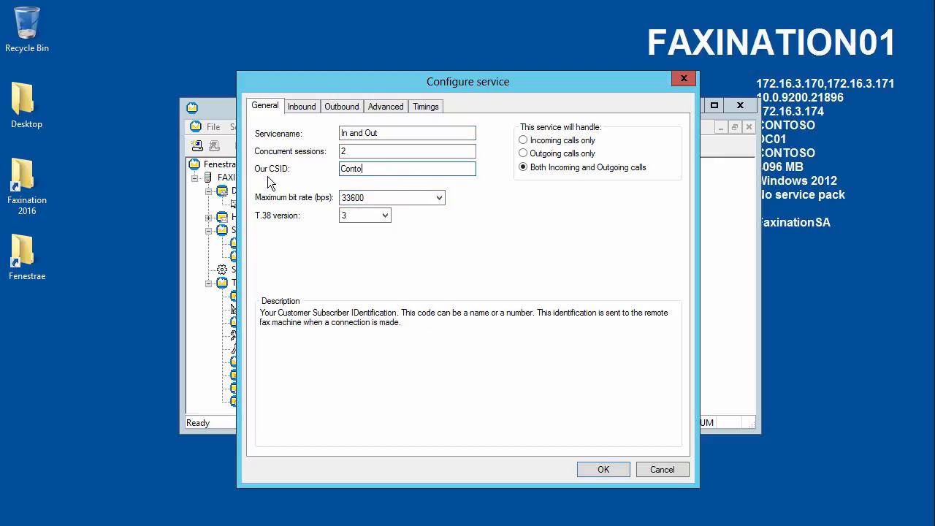
text(so)
click(306, 106)
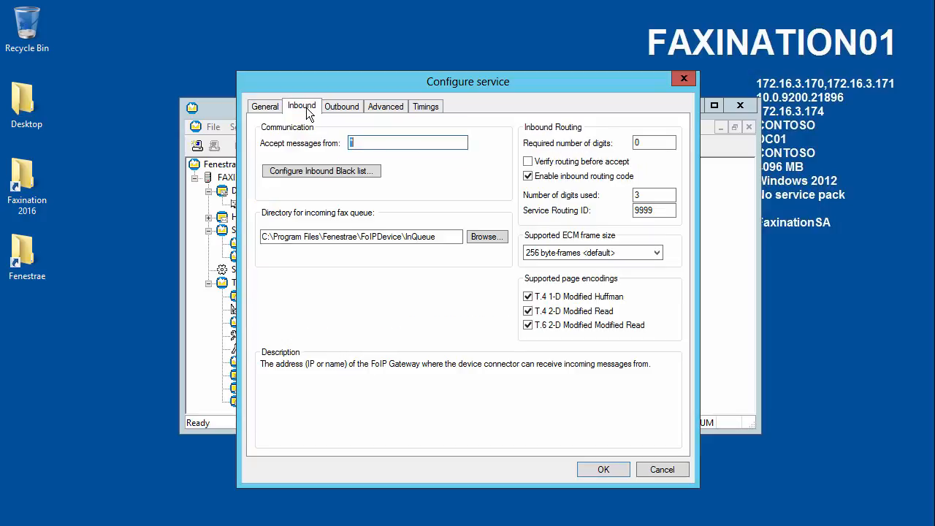
Set both Required number of digits and Number of digits used to 4.
click(420, 139)
click(658, 143)
text(4)
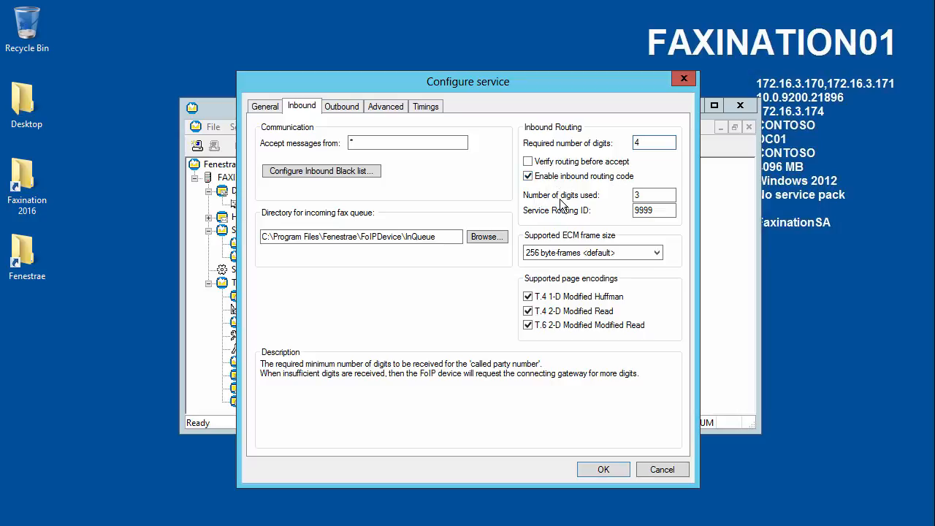
drag(651, 195, 595, 205)
text(4)
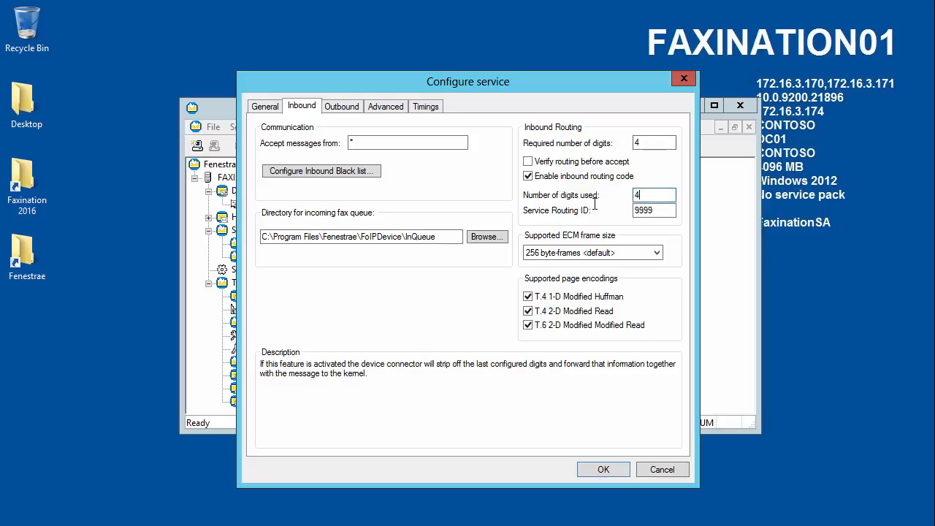
click(646, 142)
drag(647, 142, 568, 150)
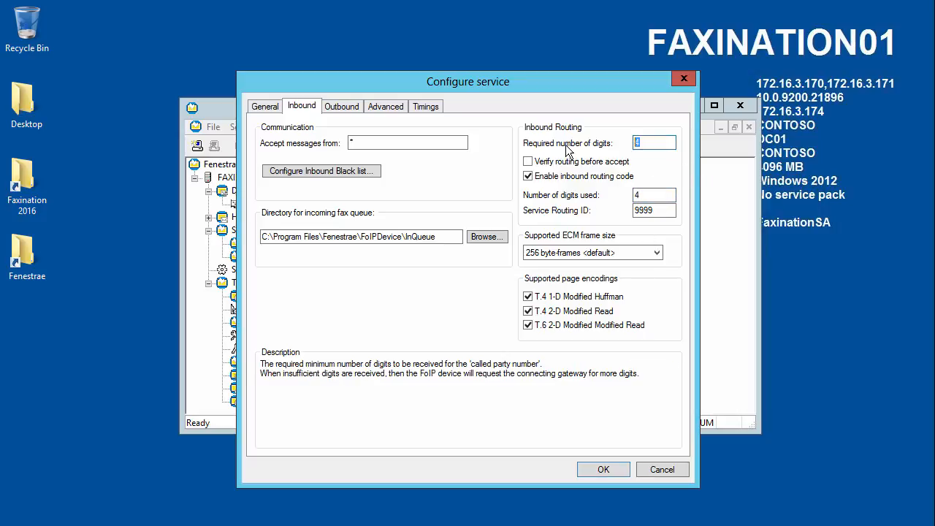
text(8)
click(645, 193)
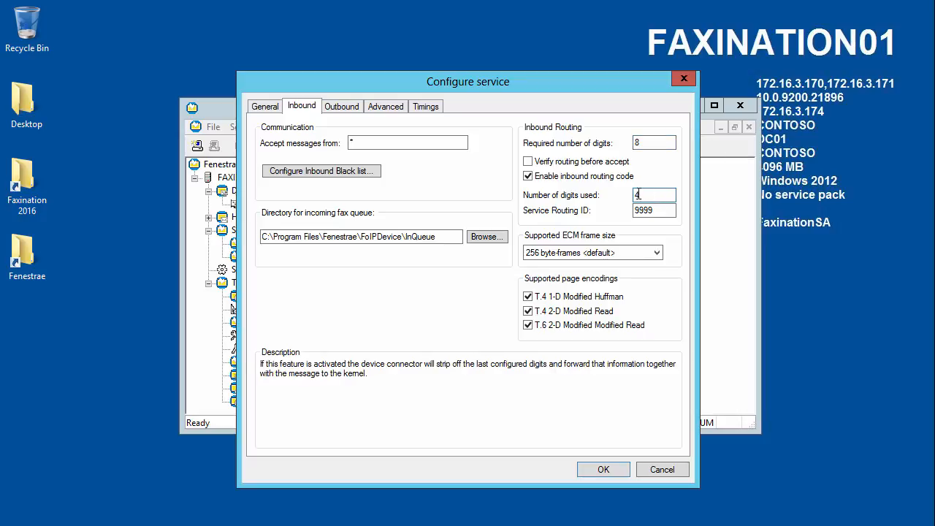
double_click(655, 141)
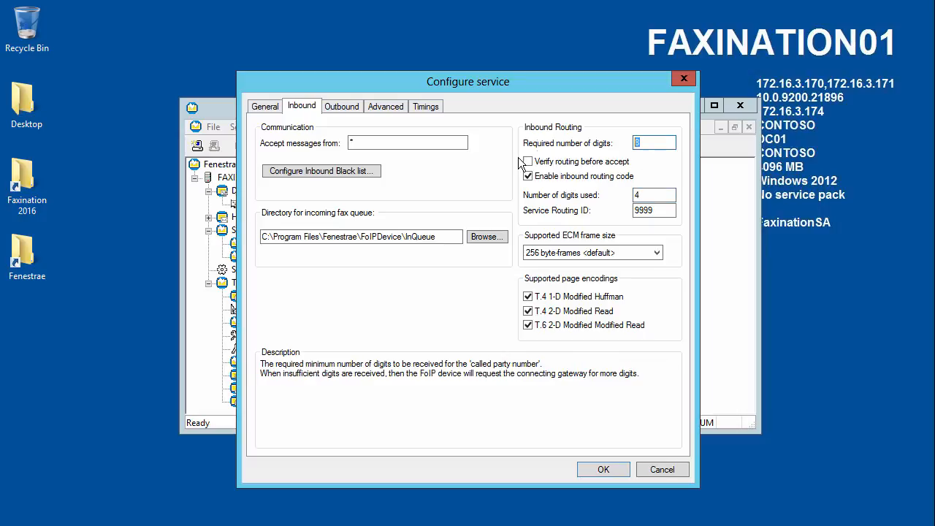
text(4)
Select the service routing ID value on the Inbound page.
double_click(659, 211)
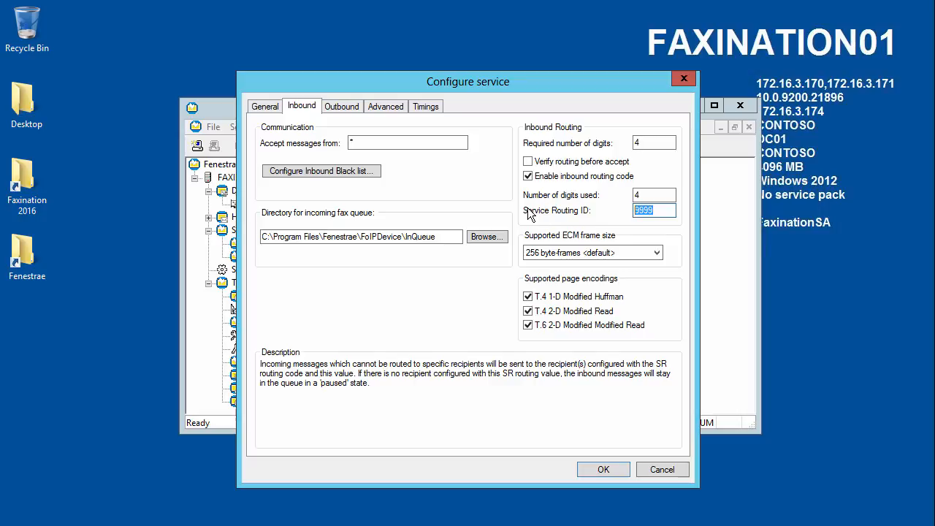
click(661, 210)
drag(626, 214, 612, 217)
click(664, 213)
Review the service's Outbound, Advanced and Timings settings.
click(344, 108)
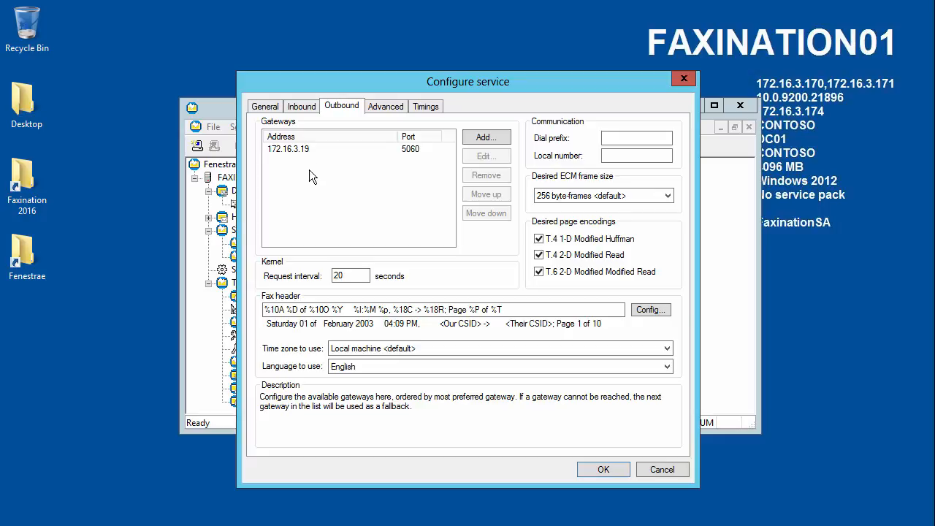
click(385, 107)
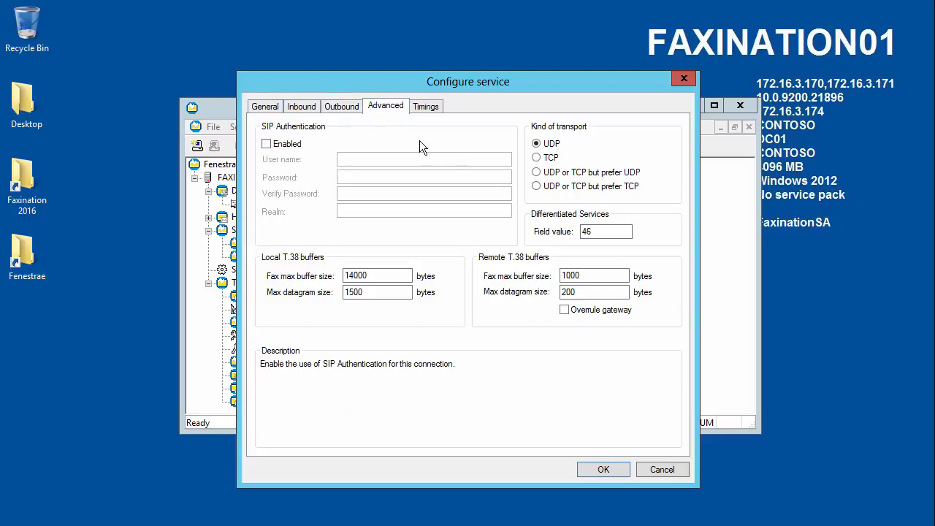
click(437, 108)
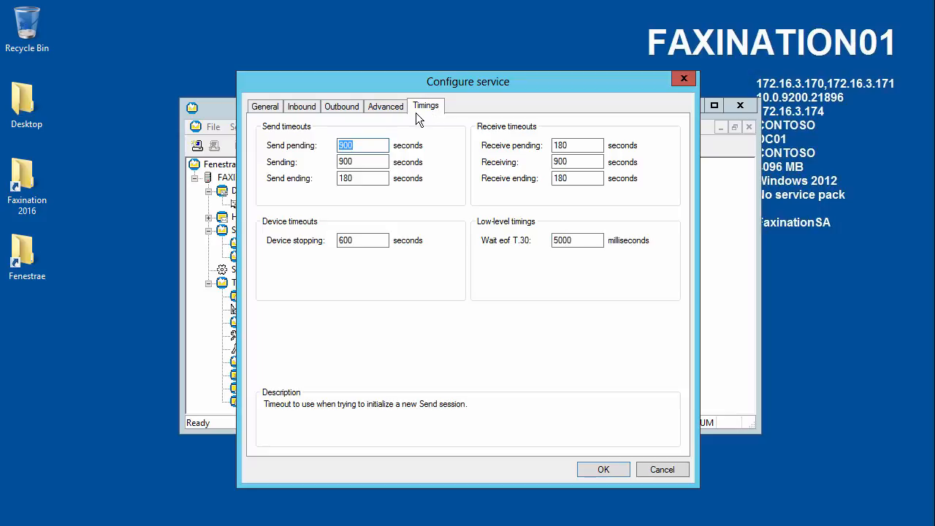
click(379, 110)
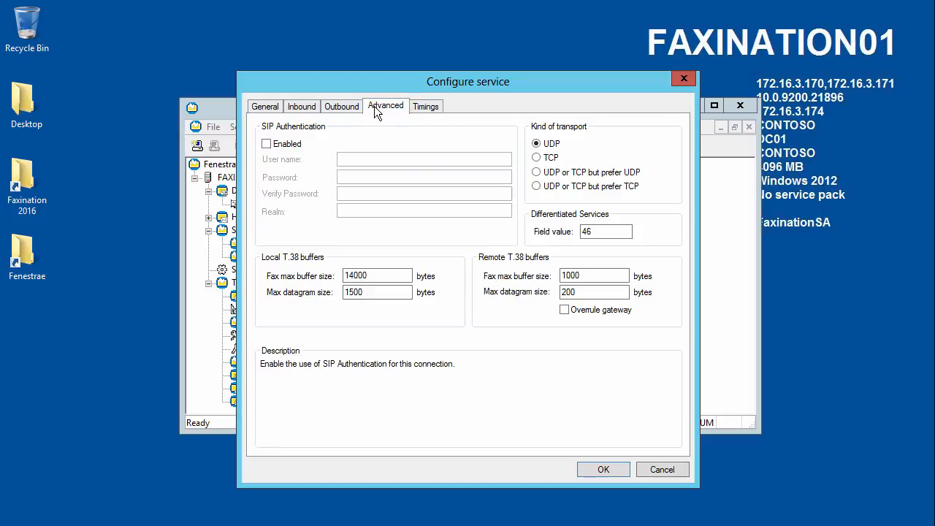
click(341, 105)
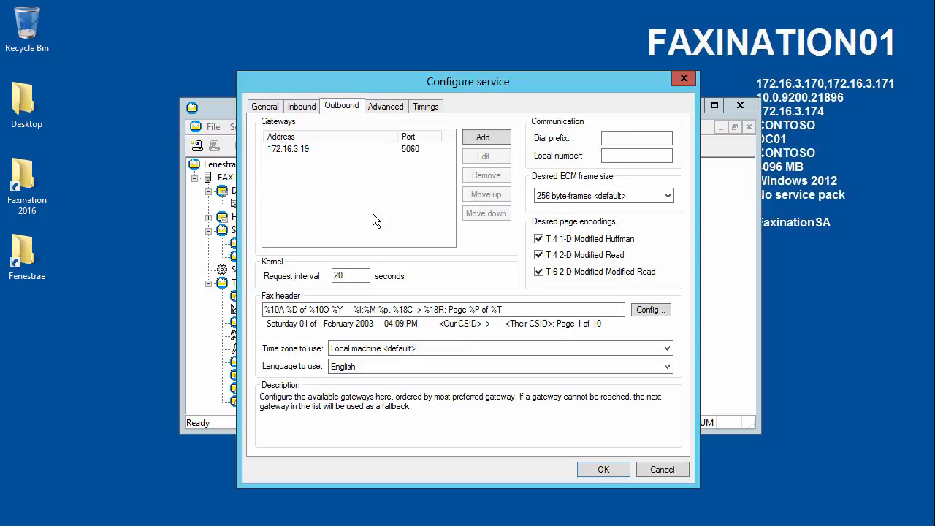
Confirm the service settings, then apply and close the FoIP Device Configurator.
click(591, 470)
click(635, 381)
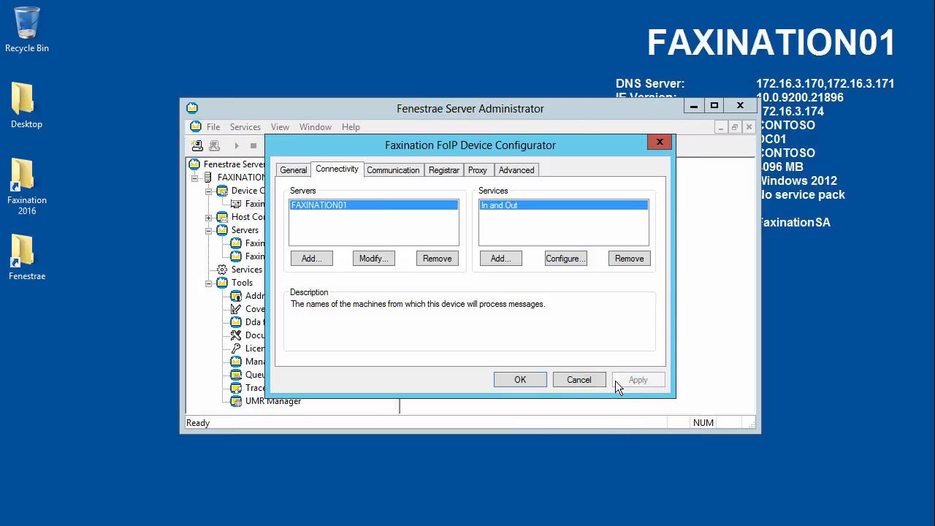
click(531, 380)
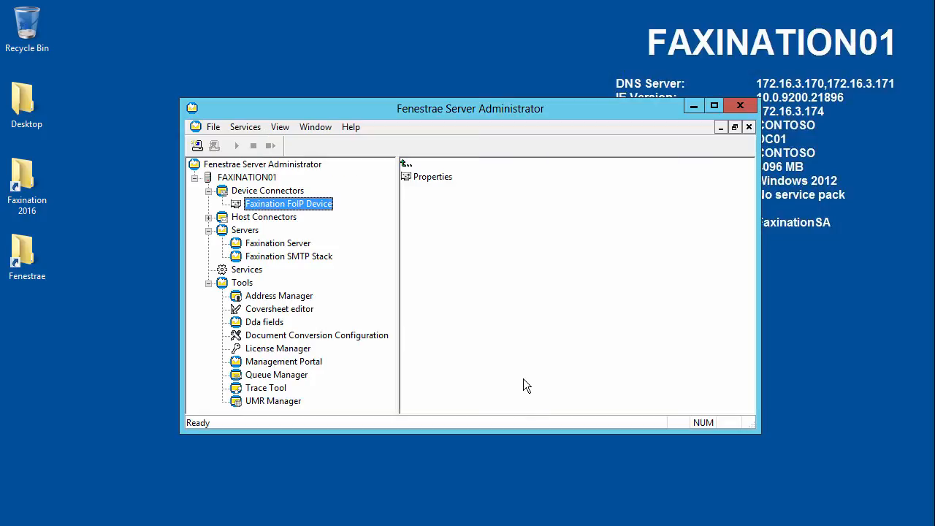
Launch Address Manager, expand DC01 > Contoso, list its users and select the user.
double_click(287, 295)
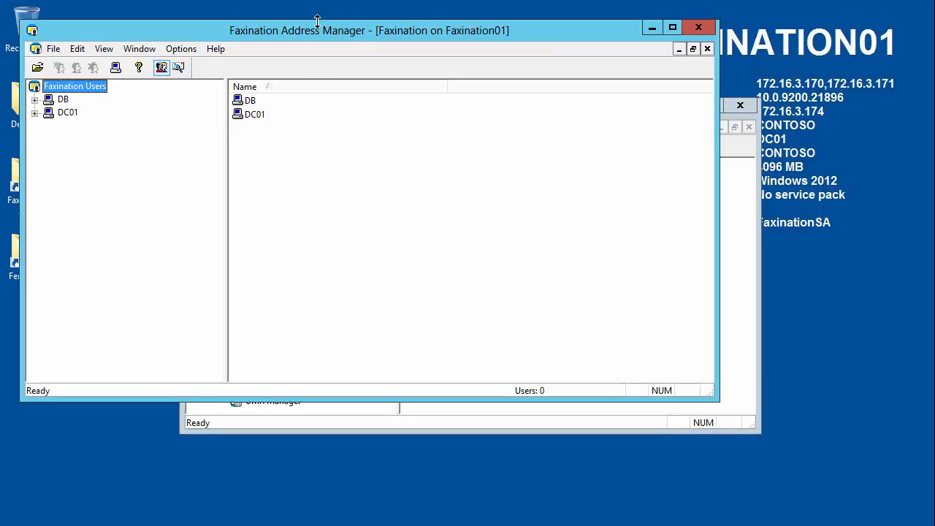
drag(316, 29, 405, 76)
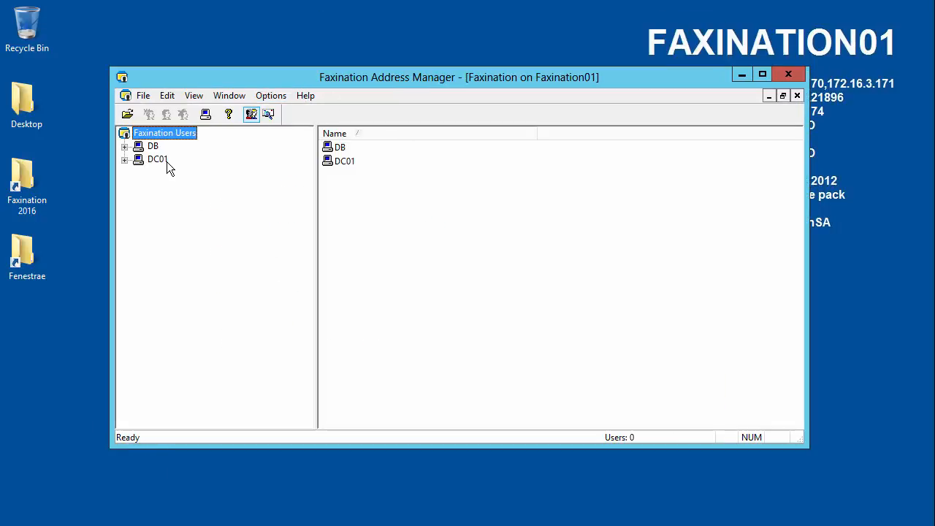
click(141, 148)
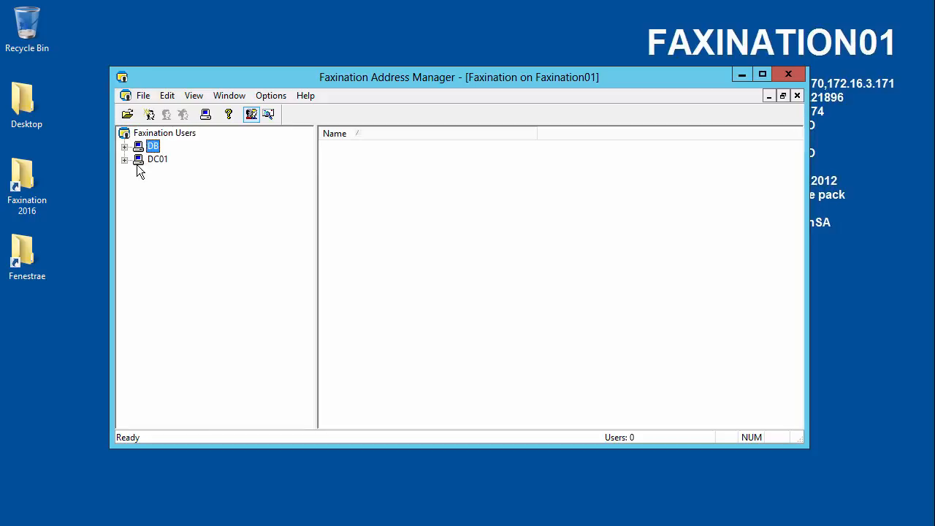
click(138, 161)
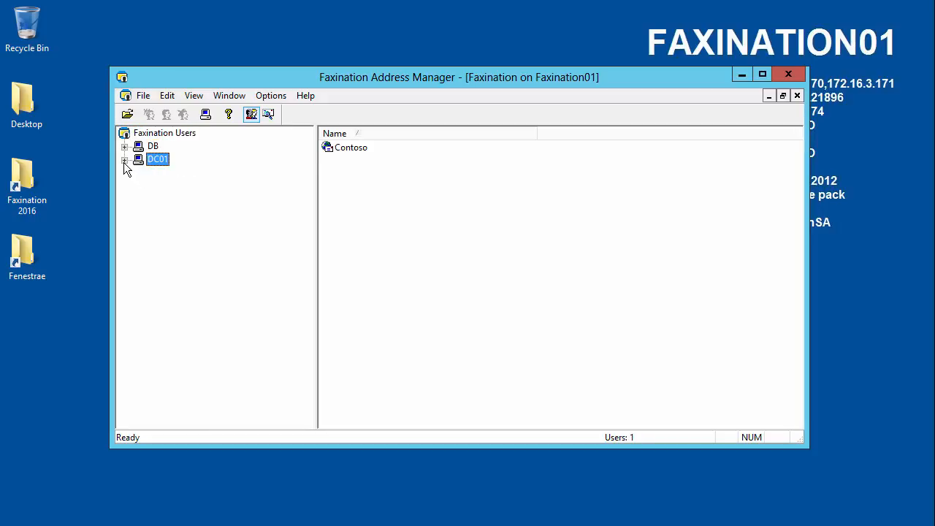
click(124, 159)
click(166, 174)
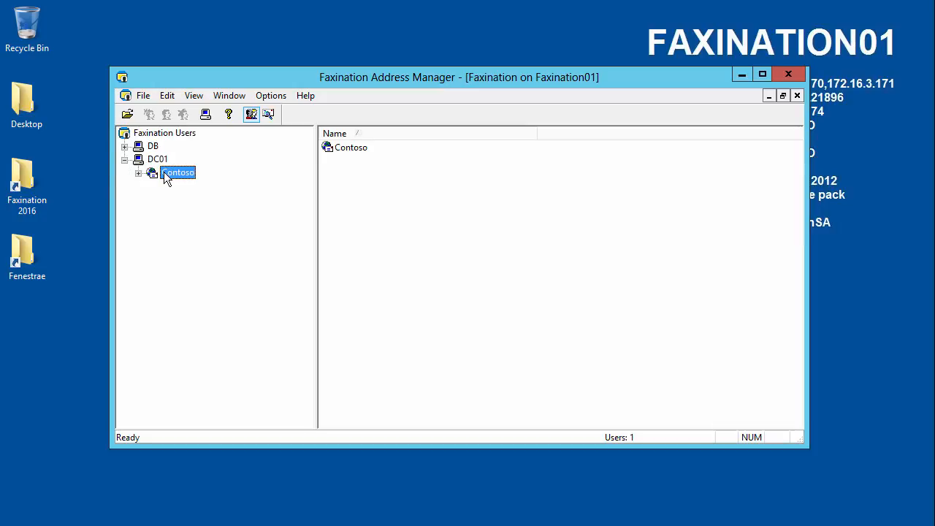
click(359, 150)
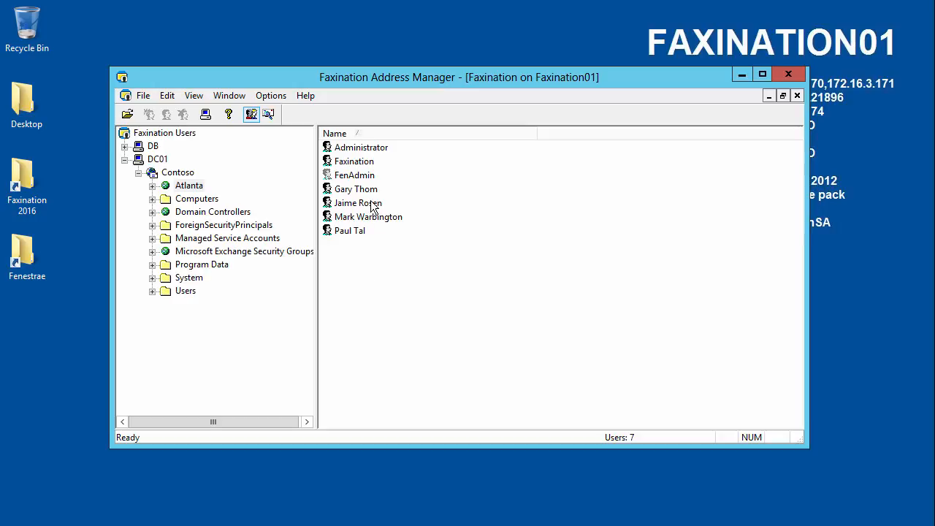
click(368, 191)
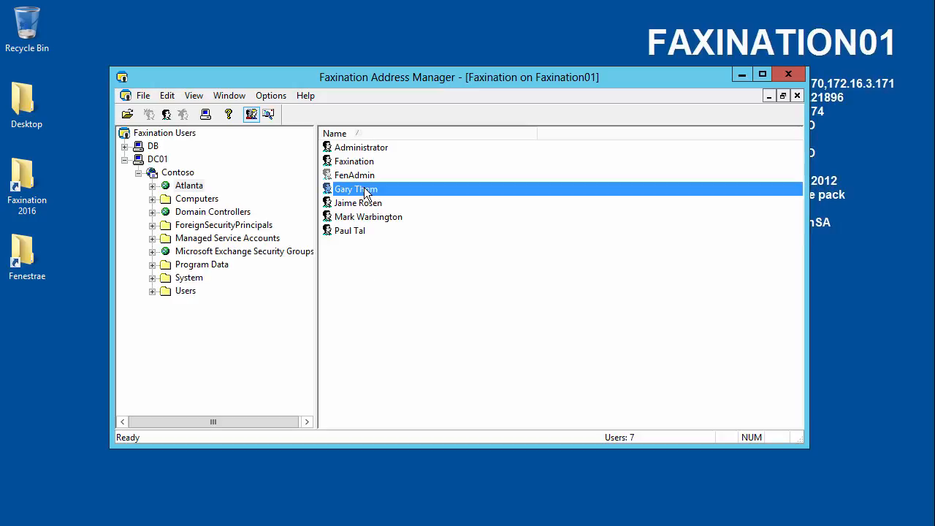
Add a new DIR route with code 1234 to the user's Routing and apply it.
double_click(347, 191)
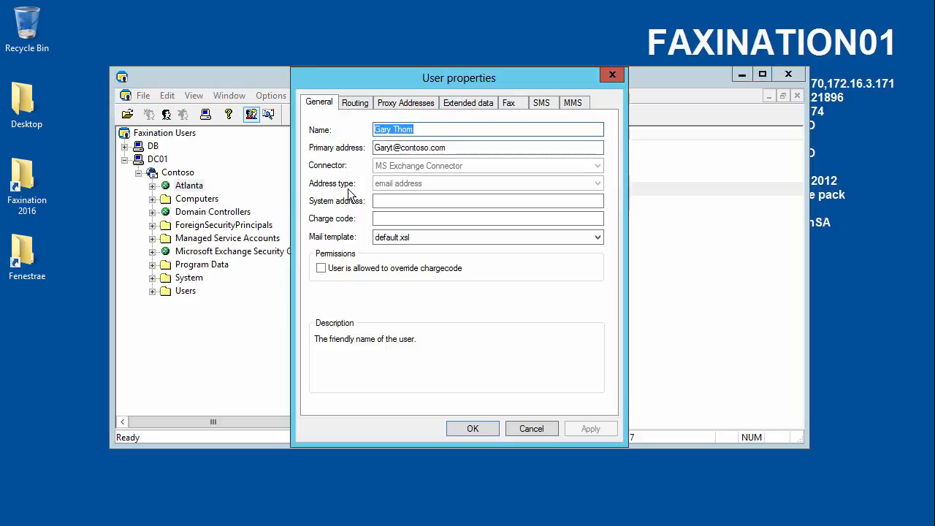
click(360, 104)
click(339, 139)
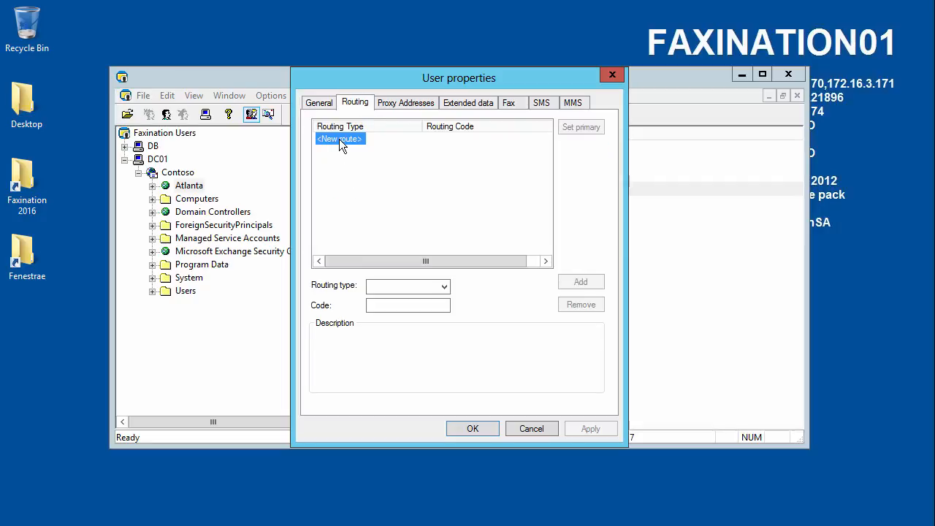
click(442, 285)
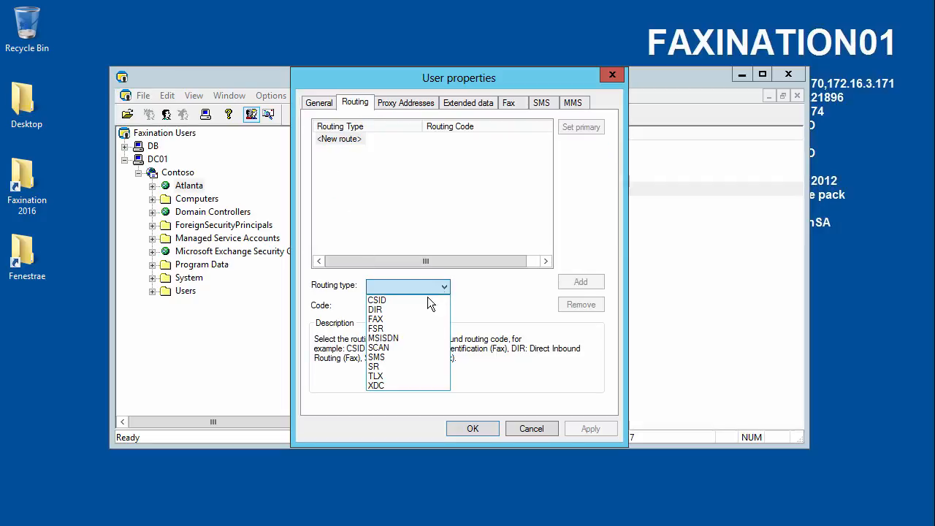
click(390, 310)
click(393, 306)
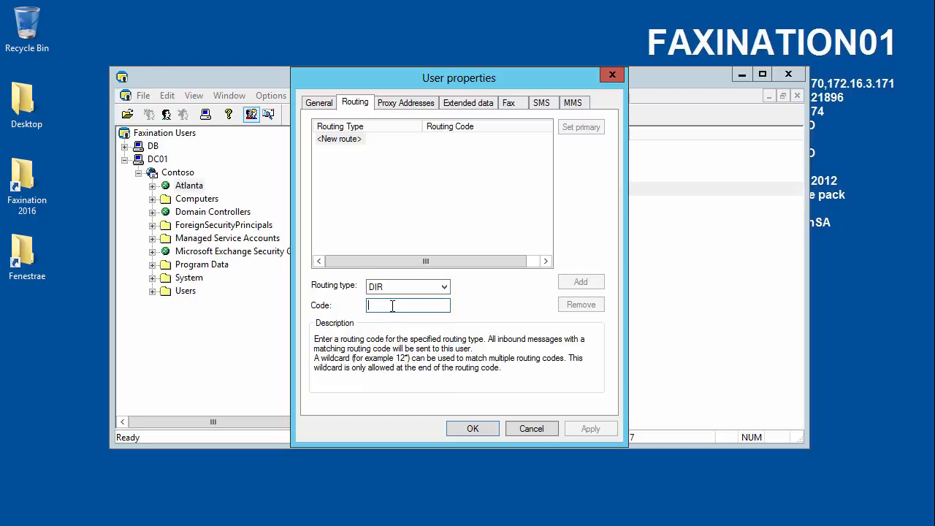
text(1234)
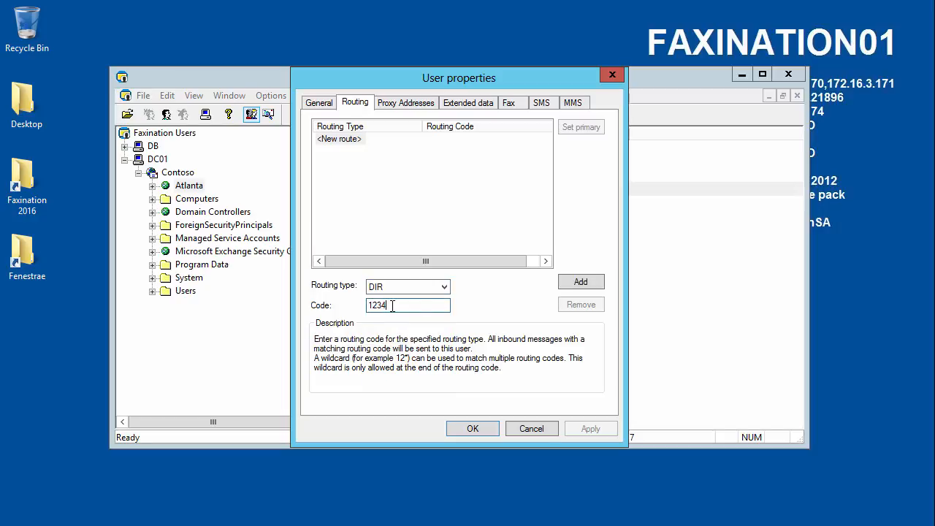
click(585, 281)
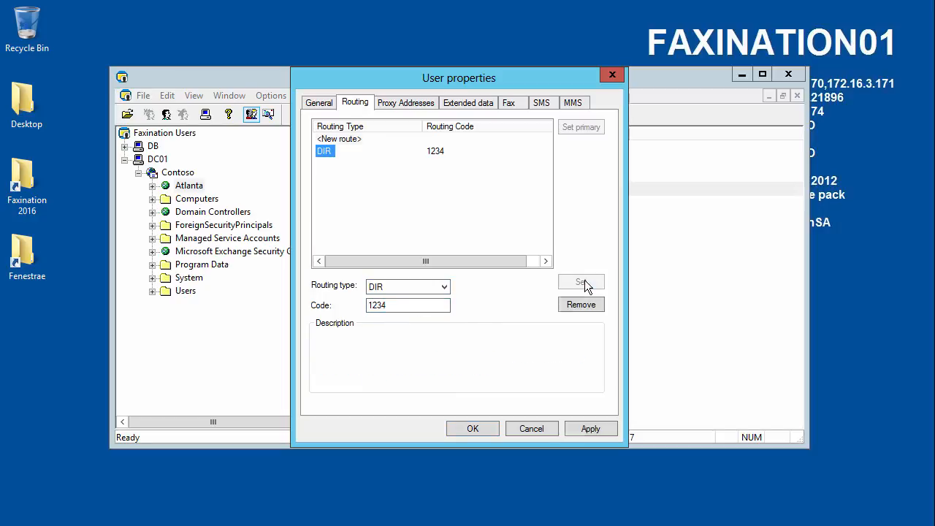
click(586, 428)
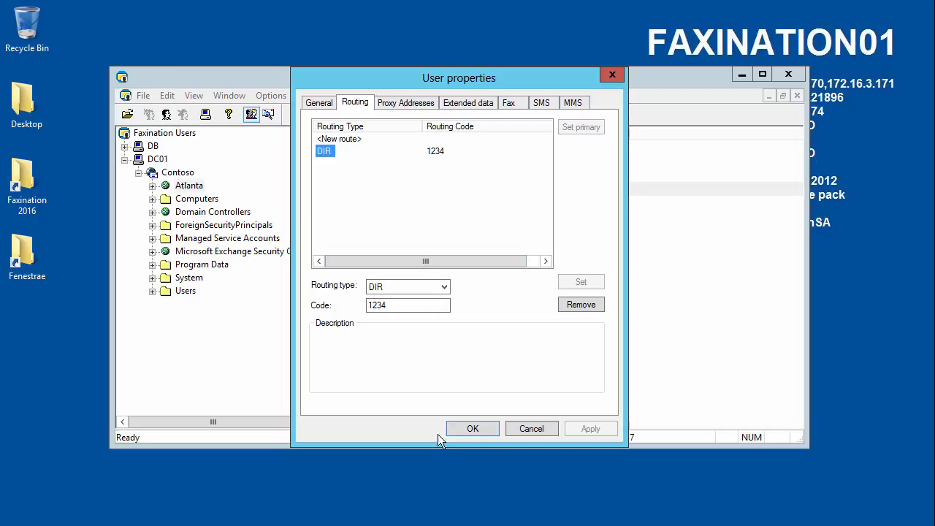
click(411, 106)
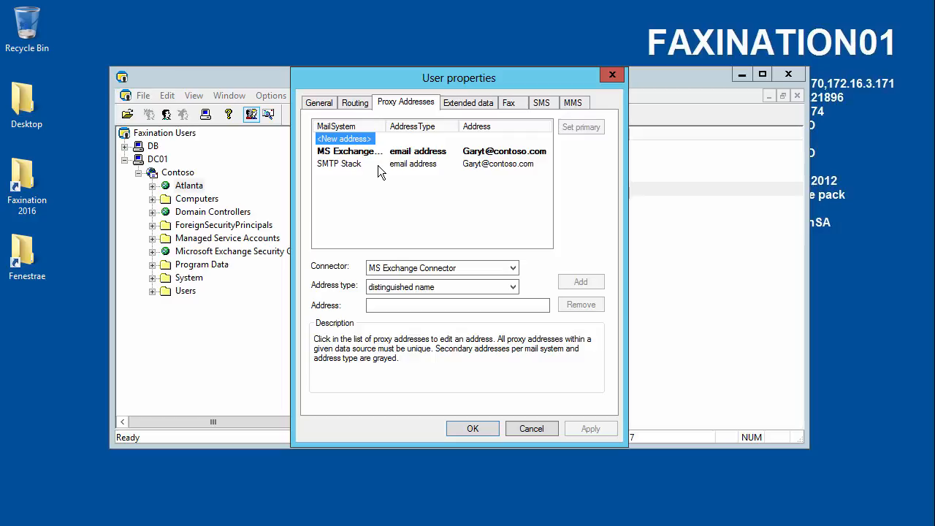
Open the user's Extended data Fax settings, trying NoCover.cs before restoring Default.cs as coversheet.
click(474, 108)
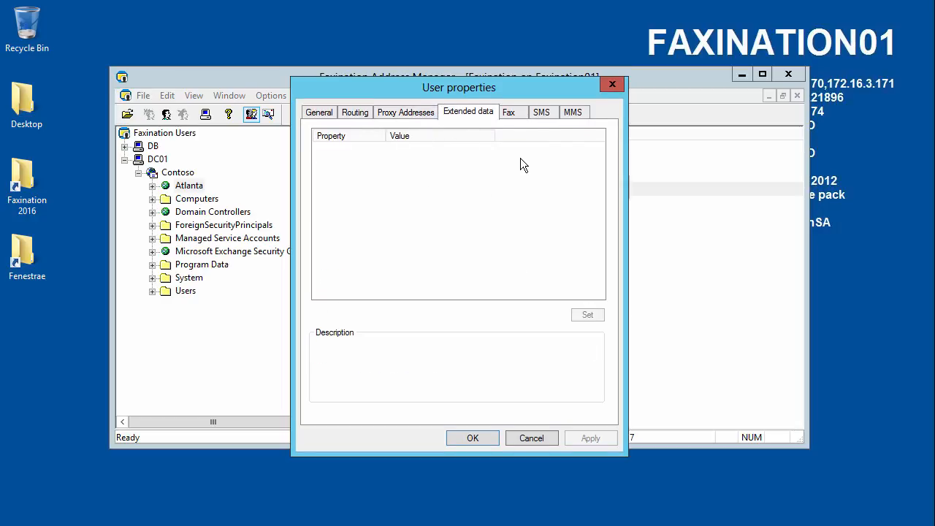
click(511, 113)
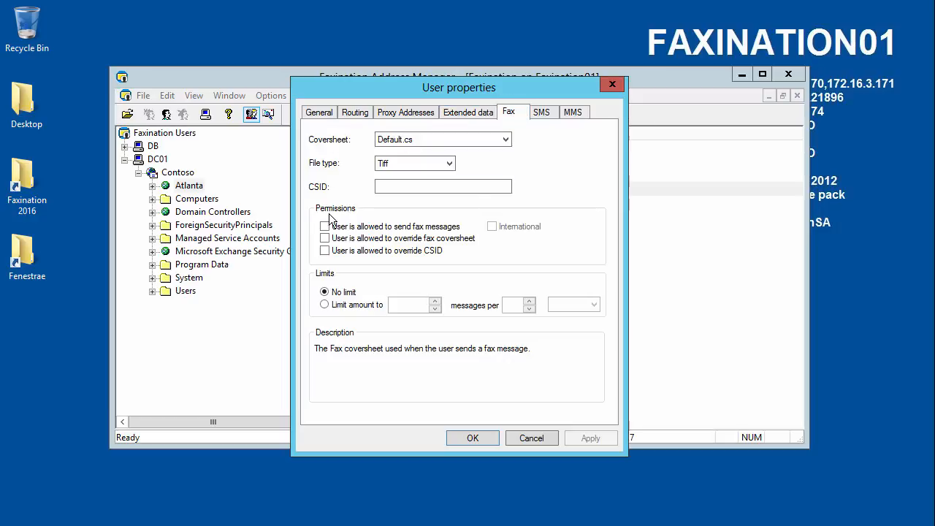
click(506, 139)
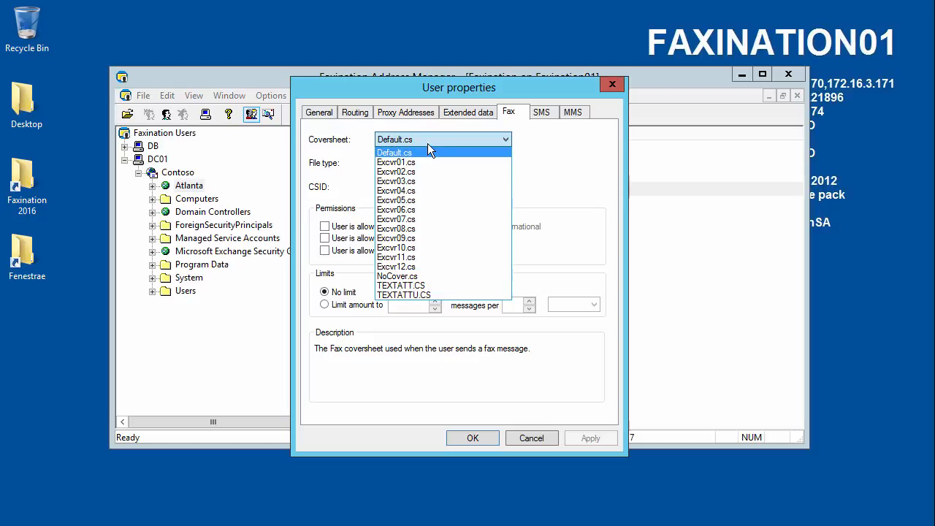
click(406, 277)
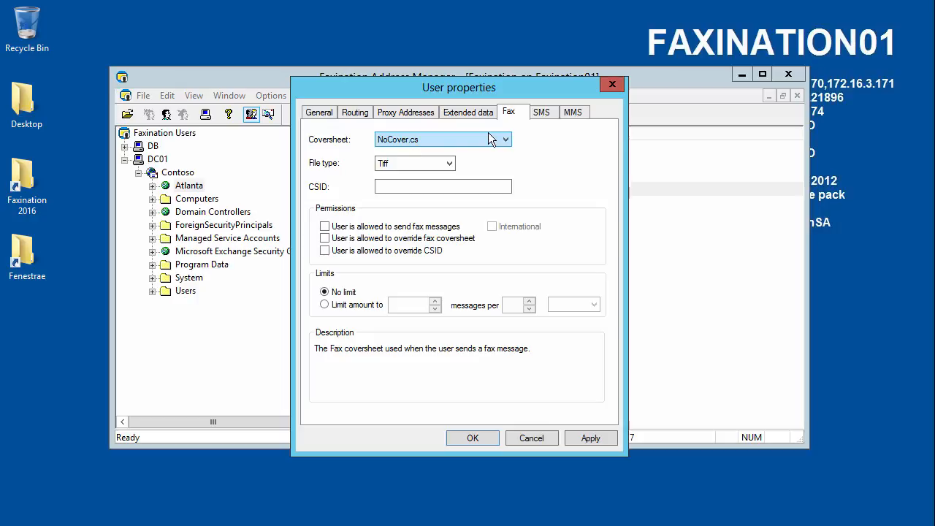
click(508, 139)
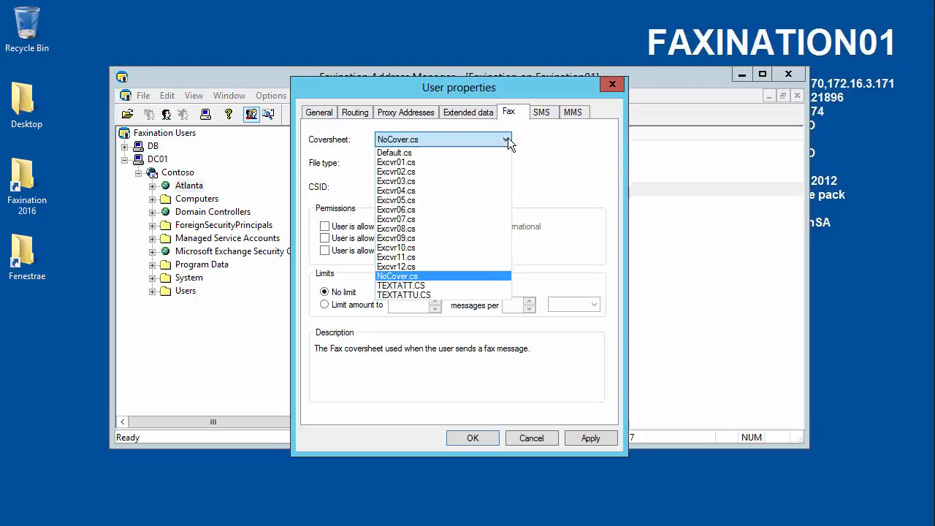
click(460, 153)
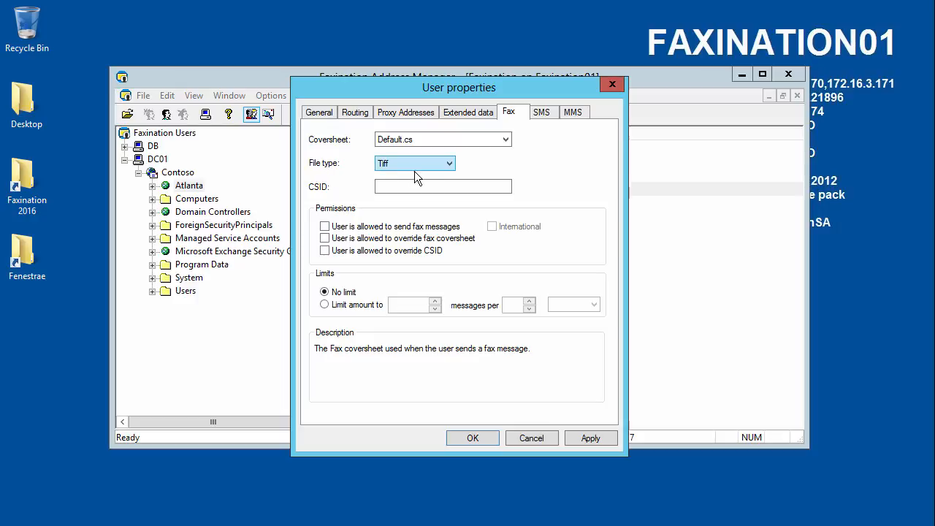
Set the fax file type to PDF and enter the user's name as CSID.
click(449, 163)
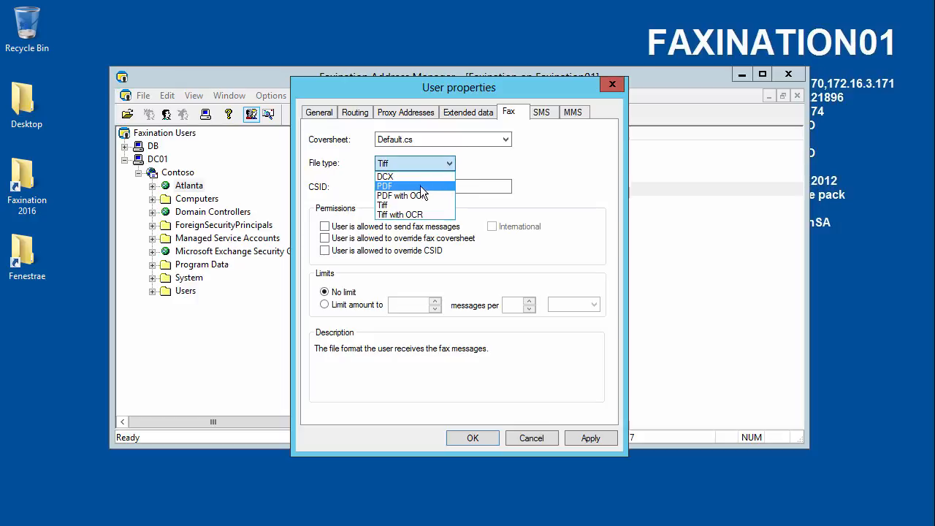
click(420, 186)
click(450, 164)
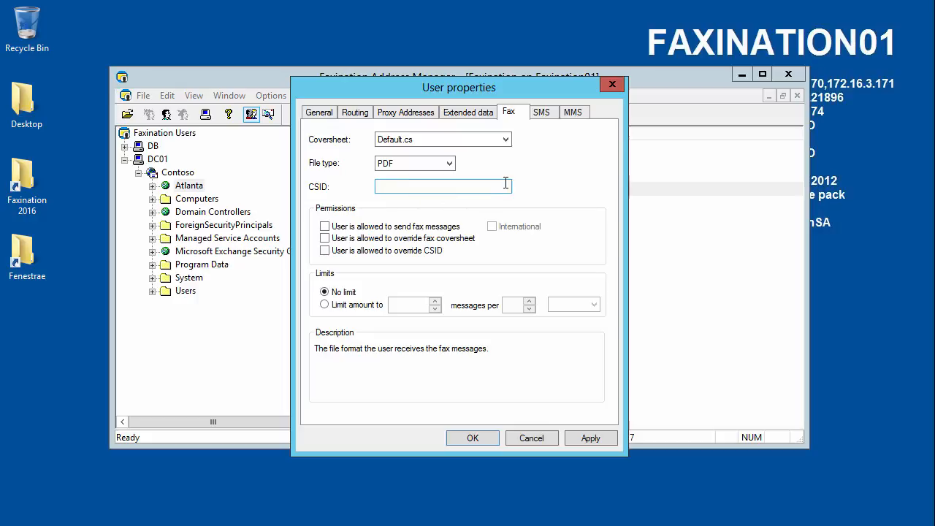
click(447, 187)
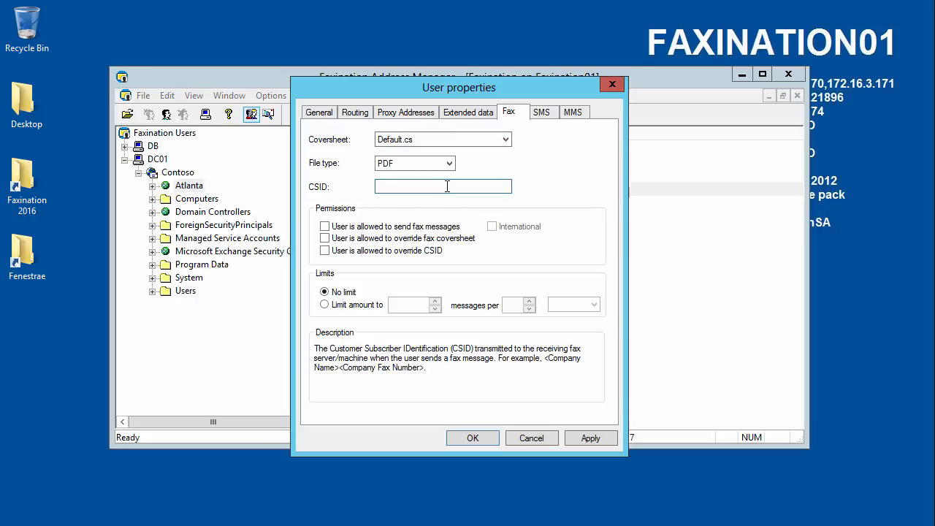
text(H)
key(BackSpace)
Grant send, international, override coversheet and override CSID fax permissions.
click(380, 230)
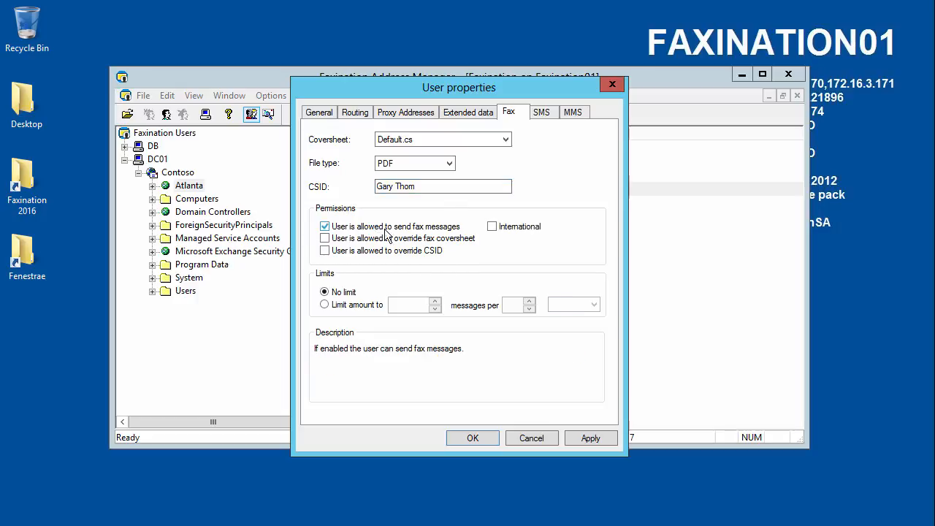
click(493, 228)
click(493, 228)
click(493, 227)
click(345, 241)
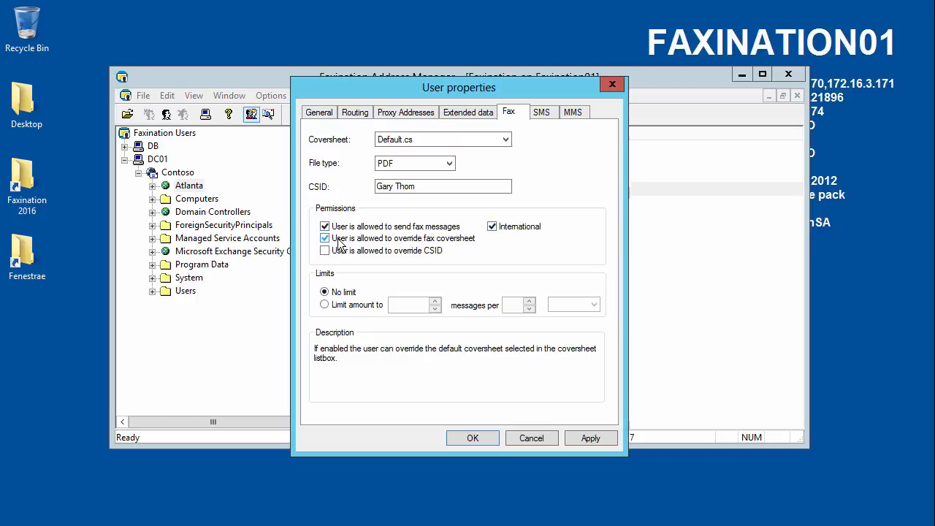
click(371, 250)
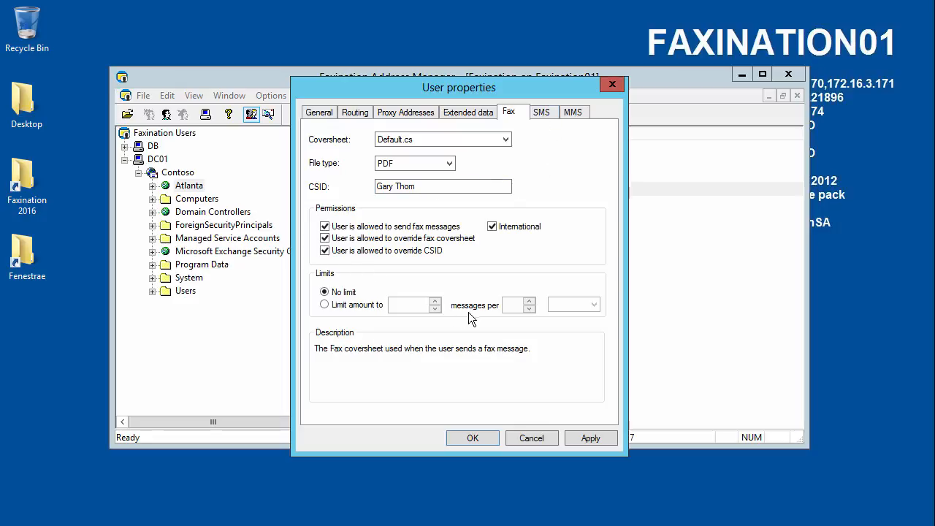
Limit sending to 1000 messages per 1 minute.
click(325, 306)
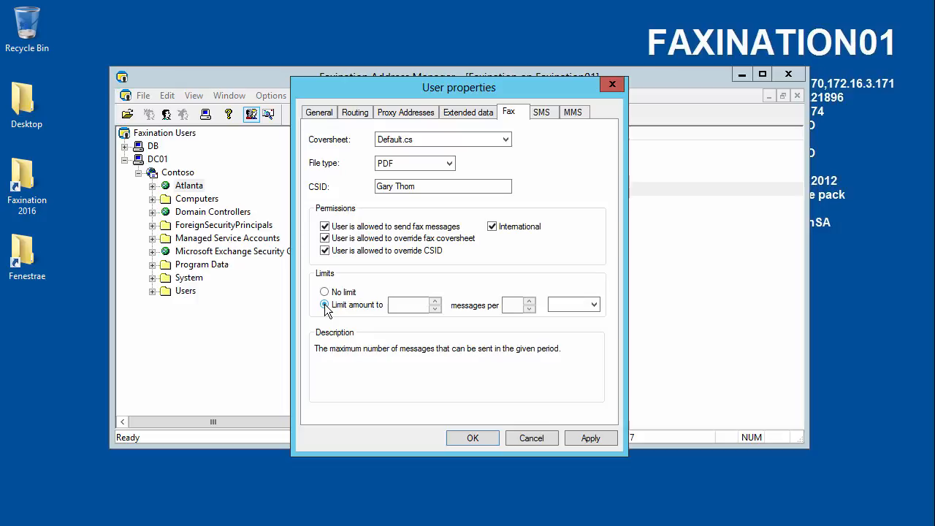
click(416, 307)
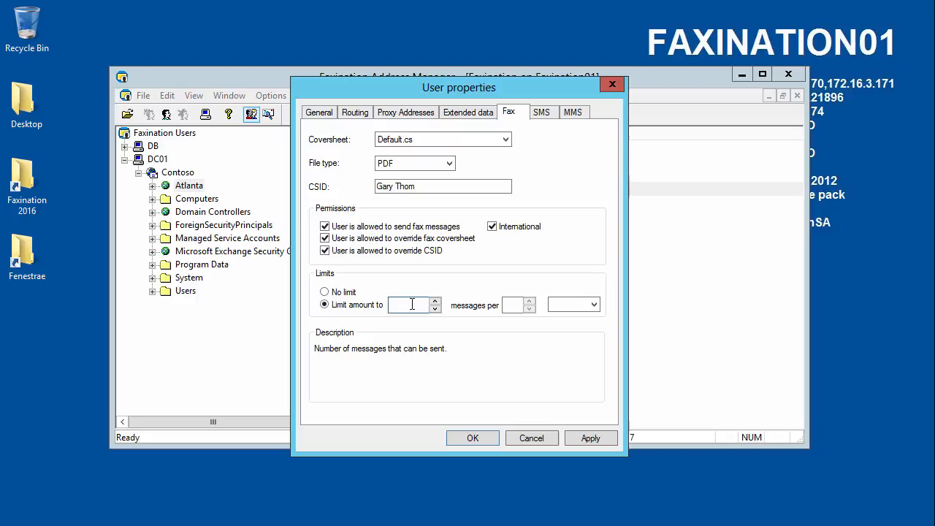
text(10)
click(513, 303)
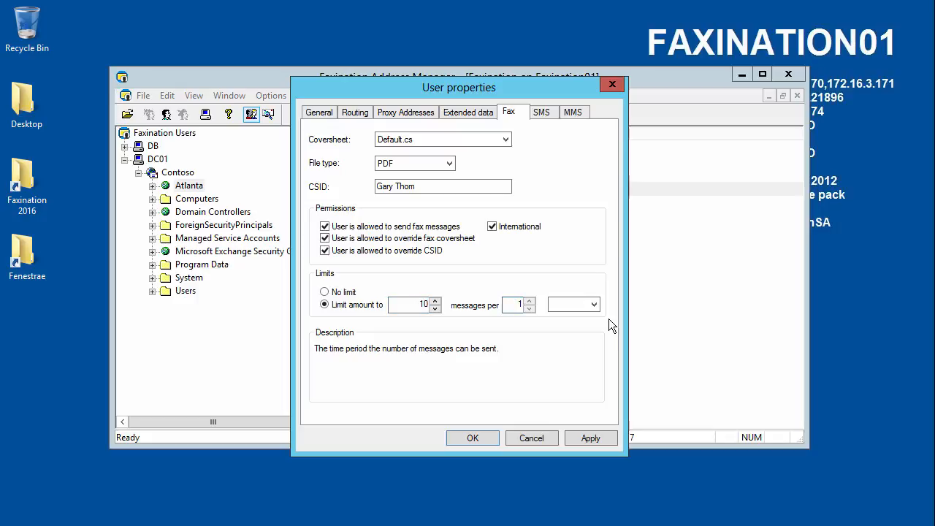
click(593, 304)
click(572, 349)
click(425, 304)
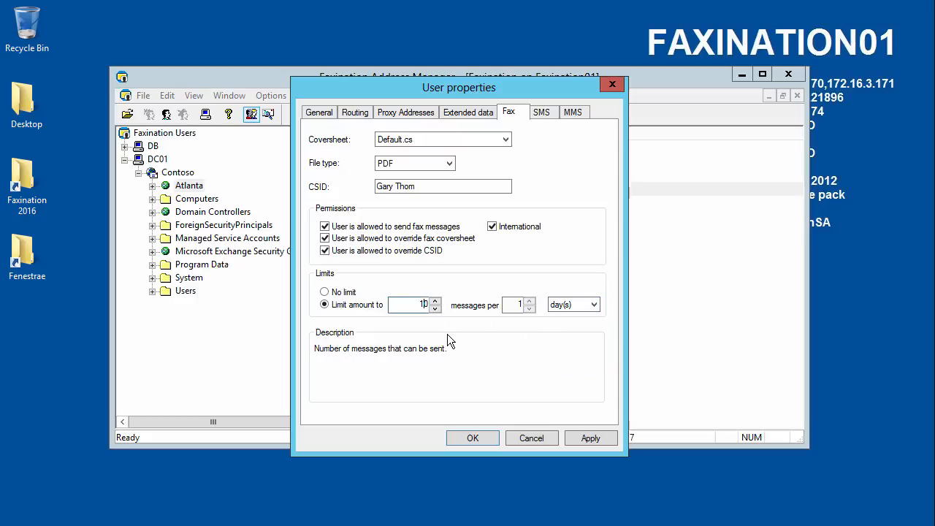
text(000)
click(585, 307)
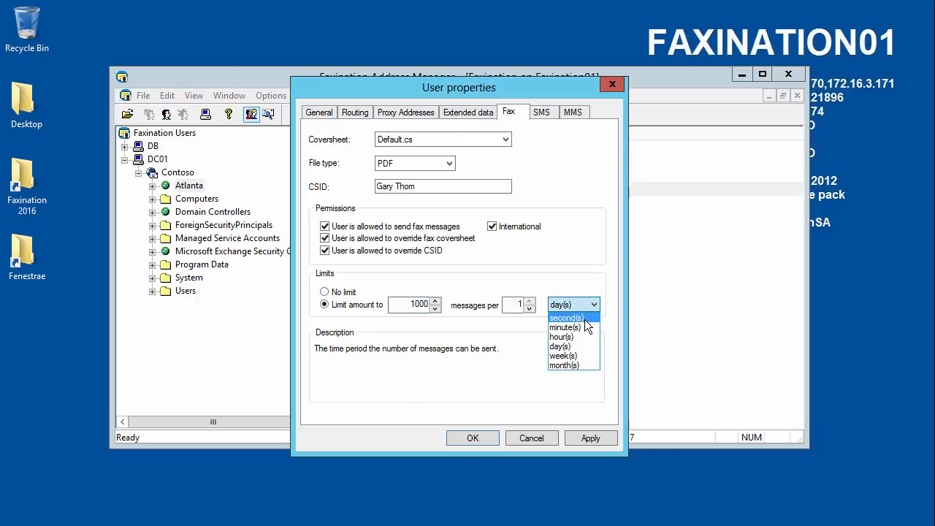
click(576, 327)
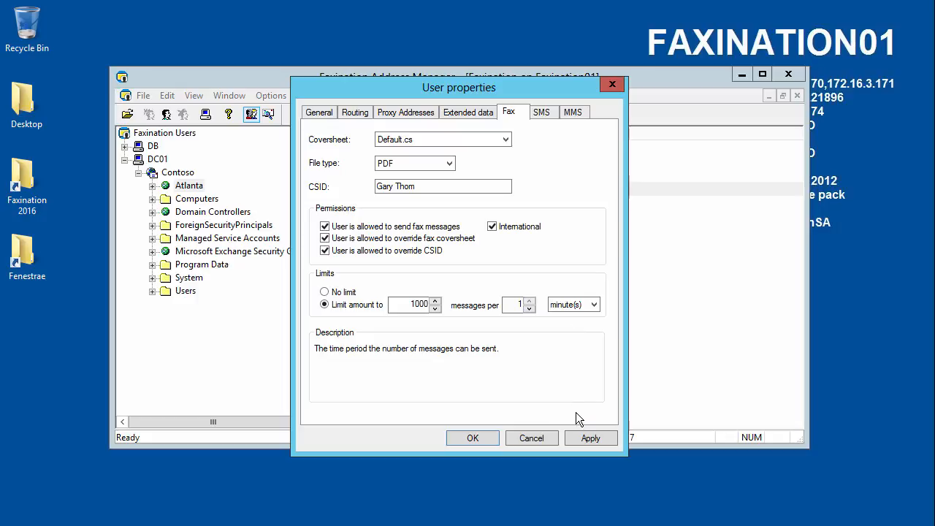
Look over the user's SMS and MMS settings.
click(541, 114)
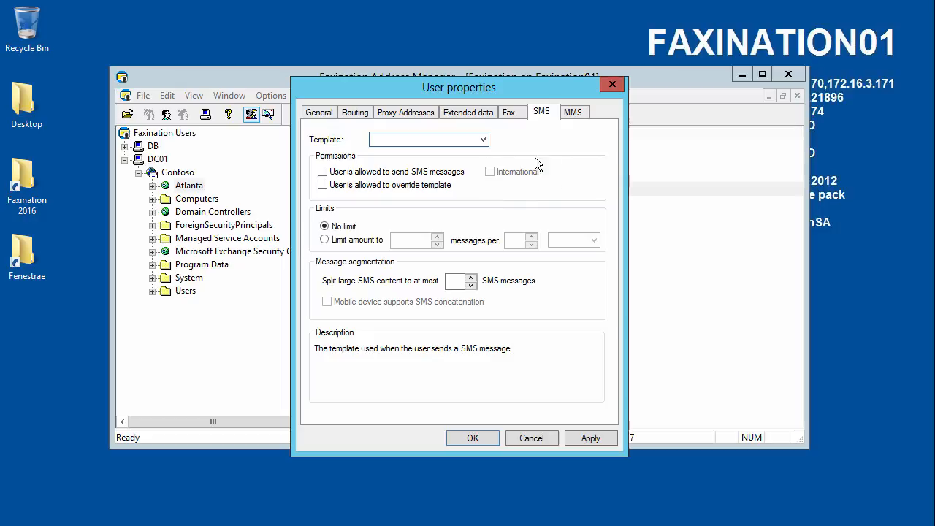
click(576, 117)
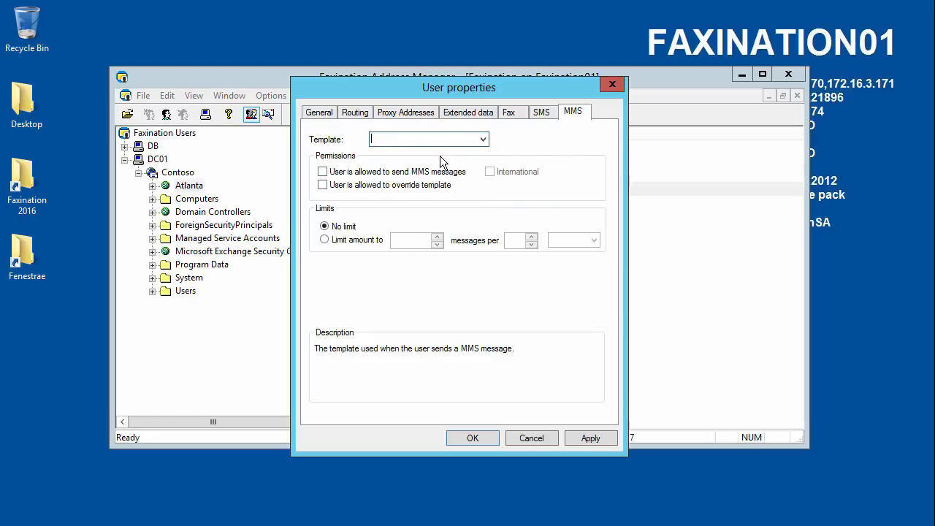
click(540, 115)
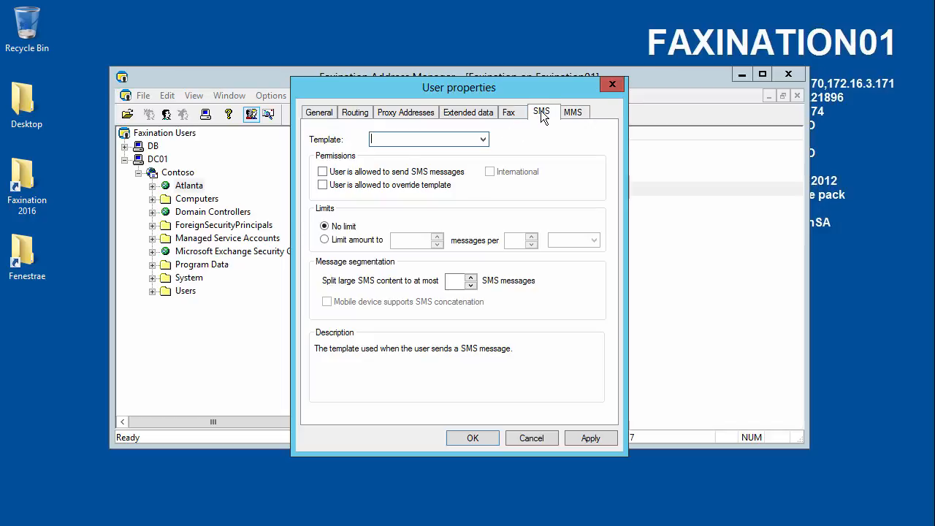
Apply and close User properties, close Address Manager and minimize Server Administrator.
click(584, 436)
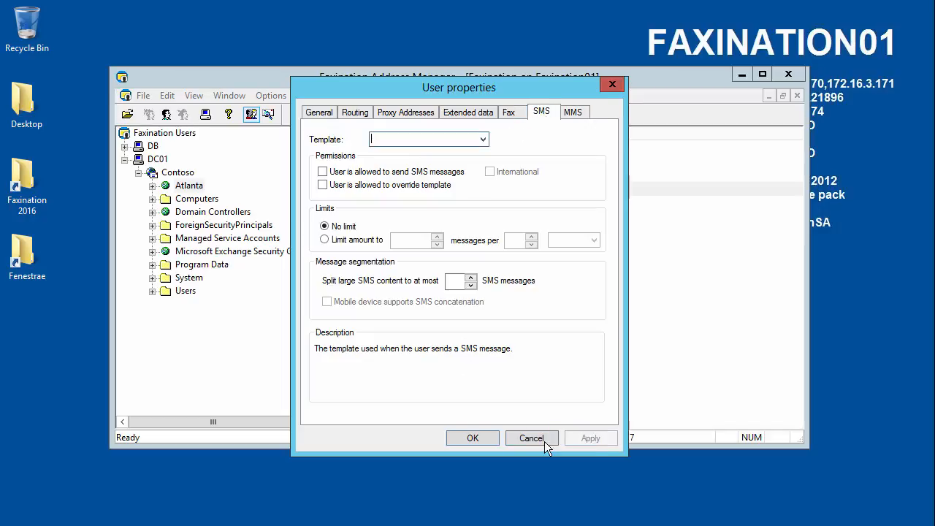
click(472, 437)
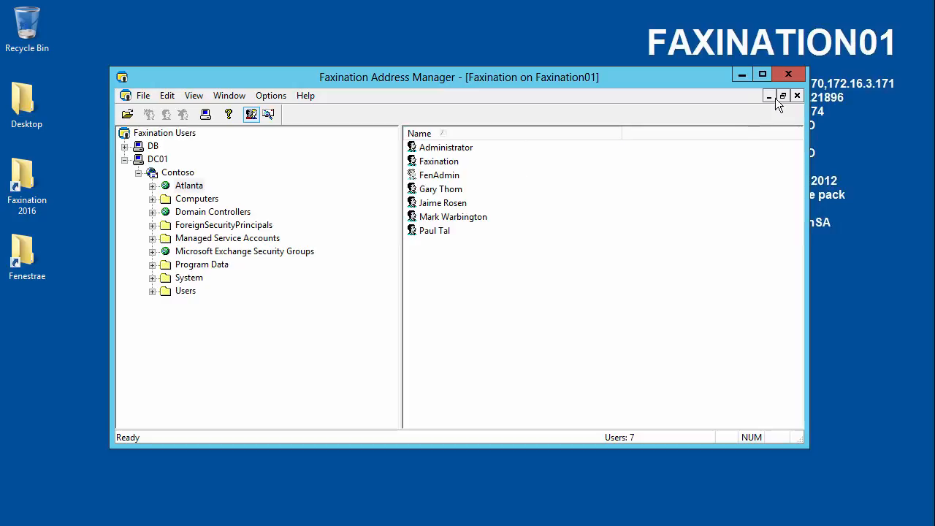
click(782, 75)
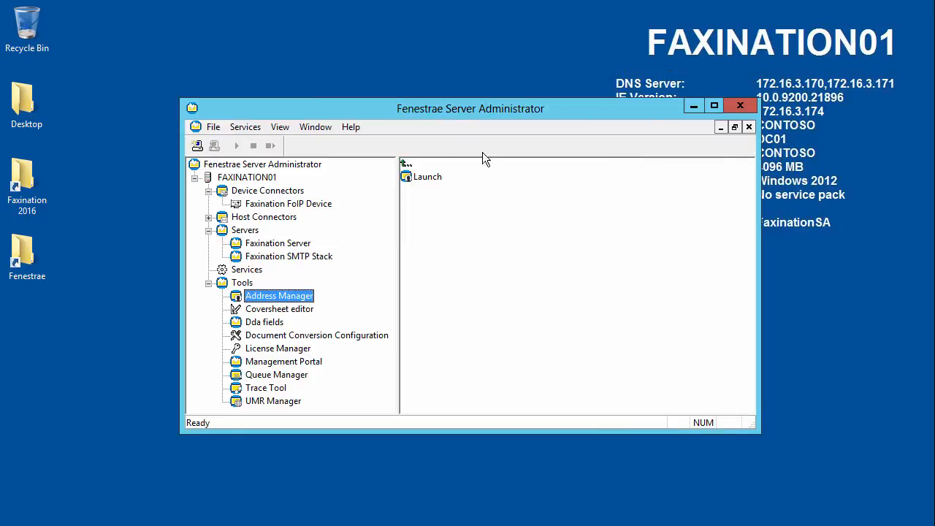
click(688, 108)
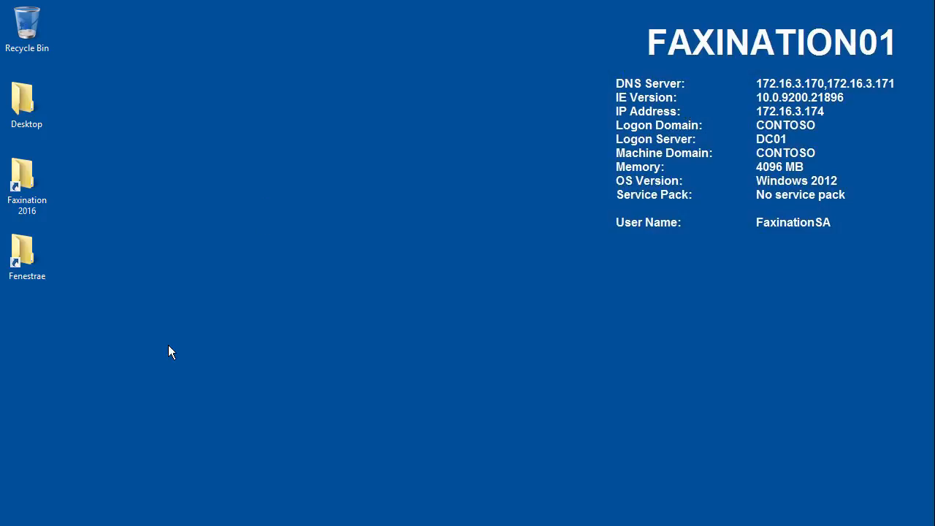
Open C:\Program Files\Fenestrae\KERNEL and select SelectOfficeConversion.vbs.
double_click(30, 252)
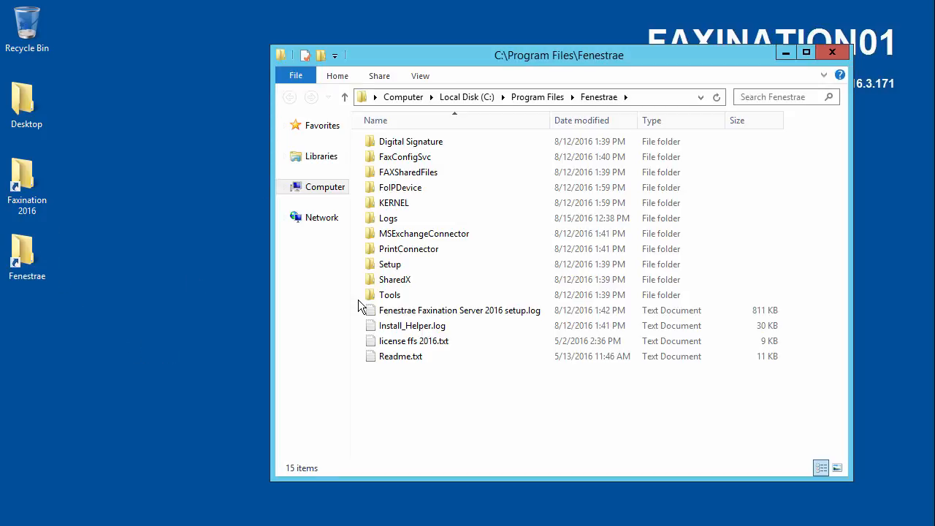
double_click(394, 203)
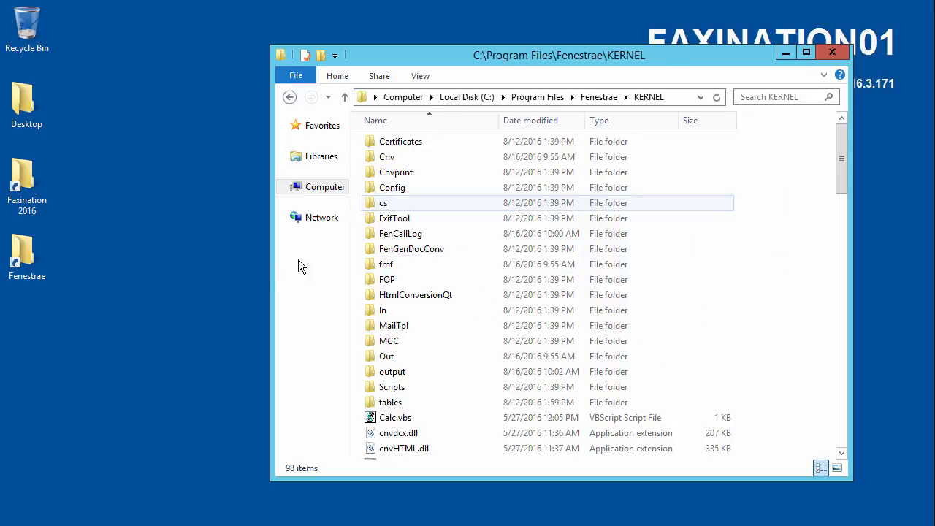
drag(547, 52, 458, 49)
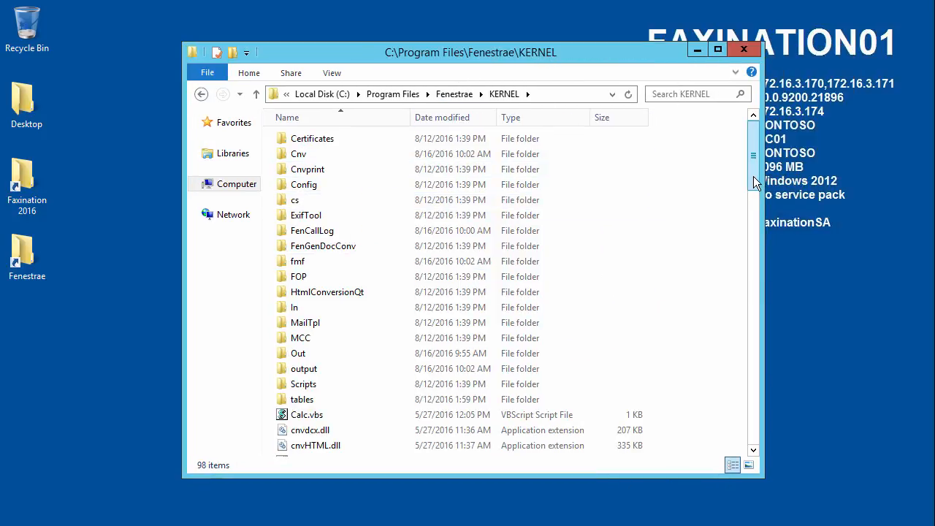
drag(755, 183, 724, 425)
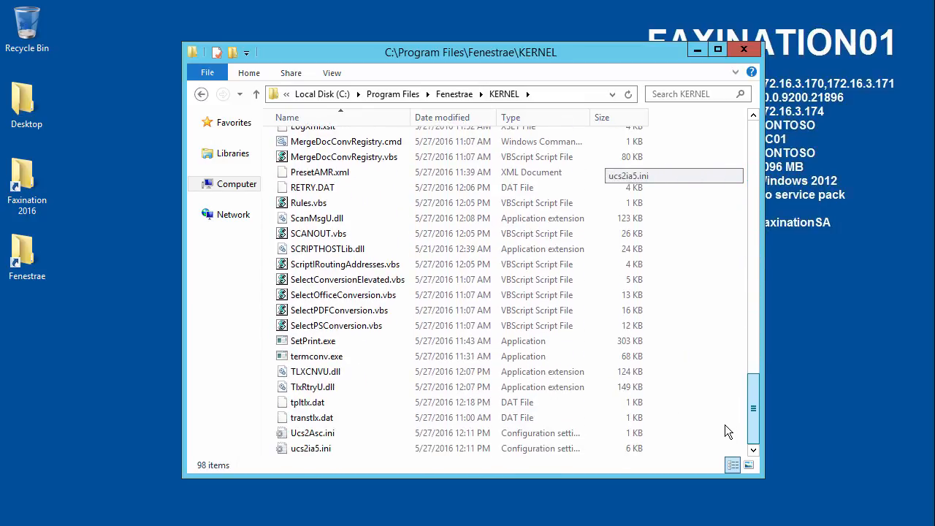
click(330, 300)
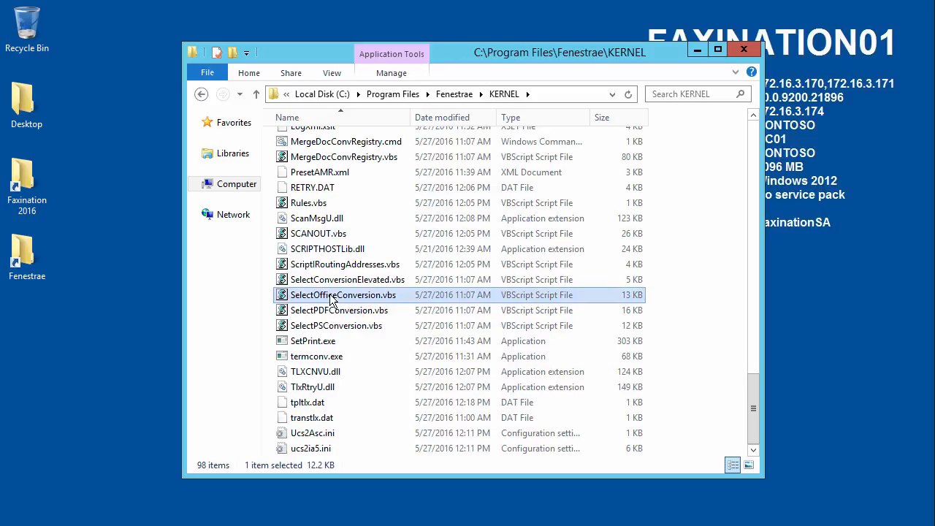
double_click(330, 296)
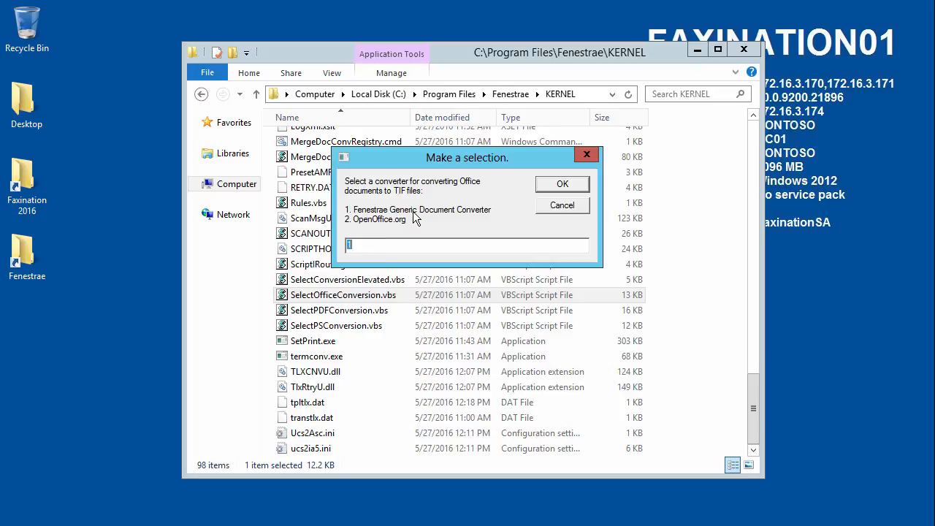
click(562, 185)
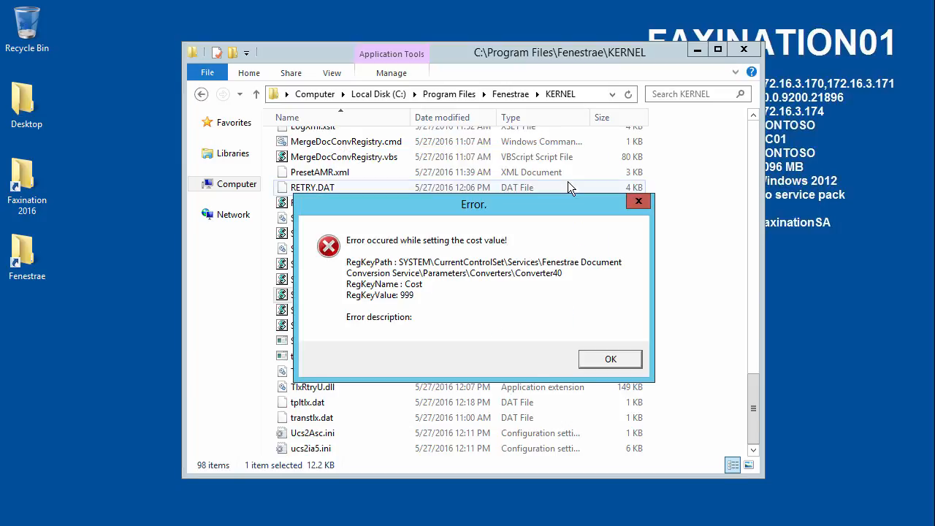
click(598, 361)
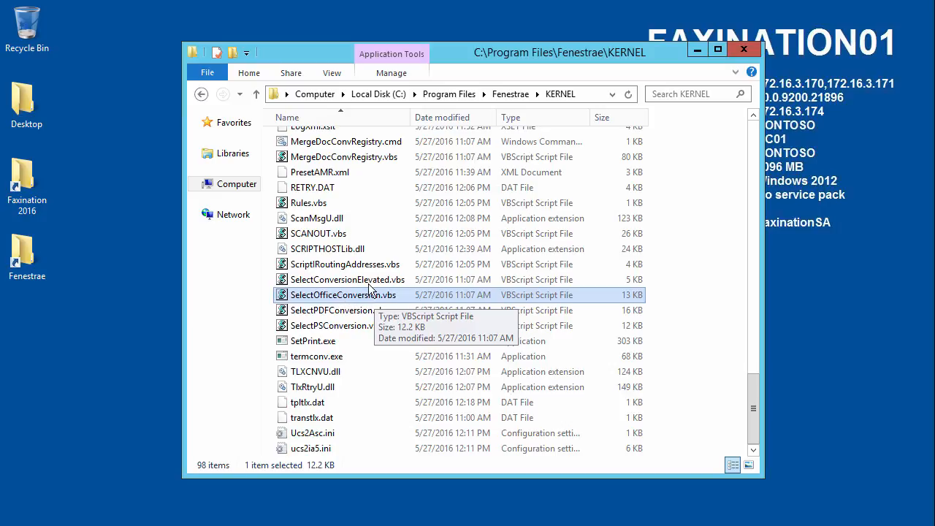
Run SelectConversionElevated.vbs and pick option 1 so Office files convert with the Fenestrae Generic Document Converter.
click(392, 277)
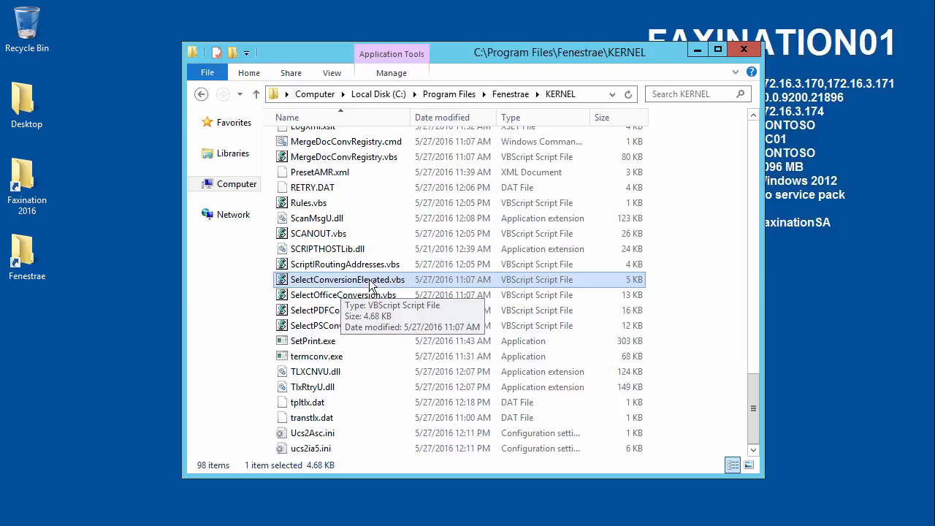
double_click(347, 285)
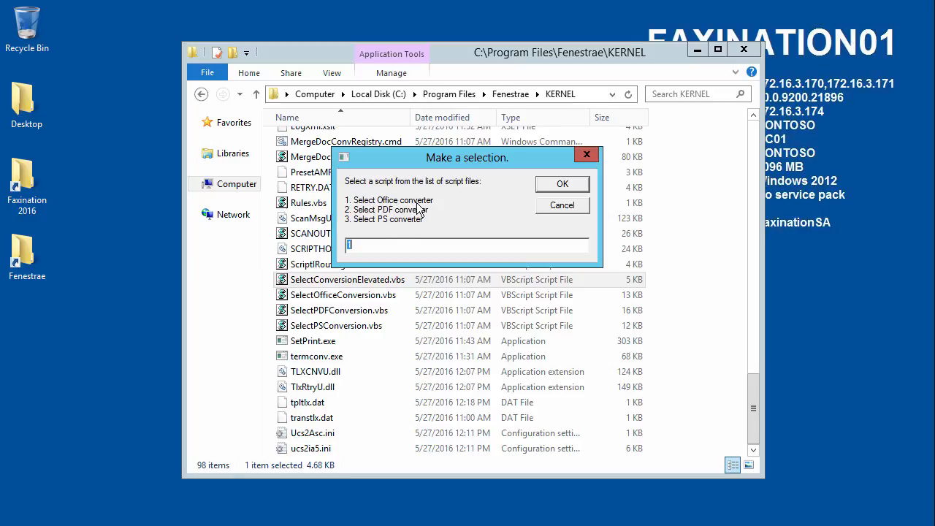
click(553, 184)
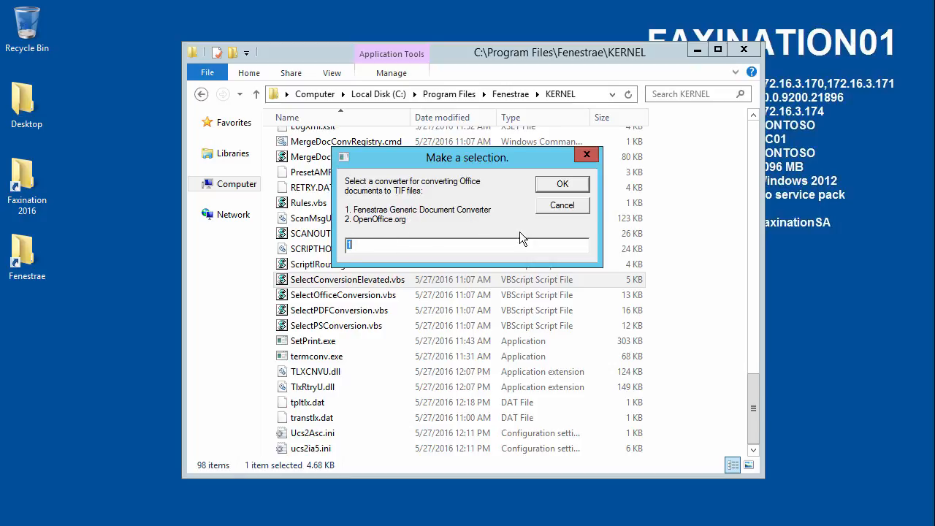
click(566, 184)
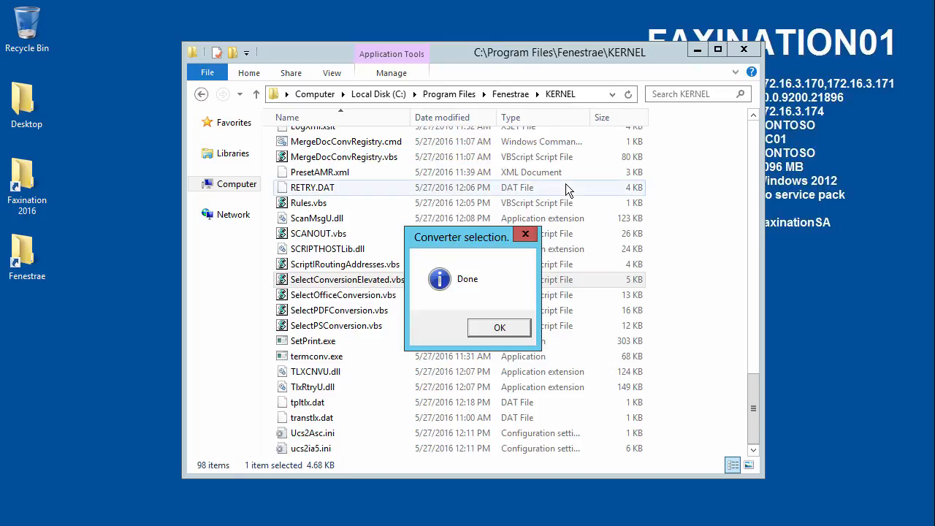
click(484, 332)
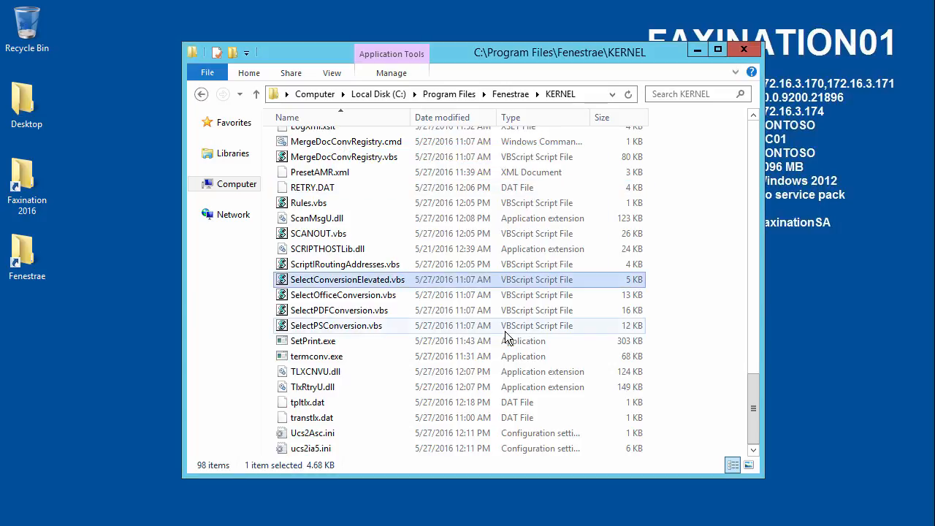
double_click(364, 282)
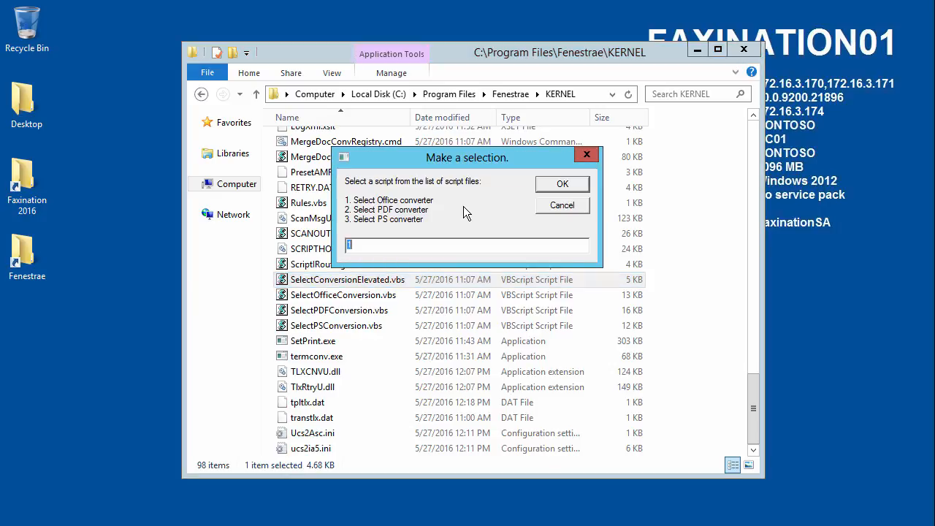
Enter 2 for the PDF converter, then 2 to make Ghostscript the PDF-to-TIF converter.
text(2)
click(561, 184)
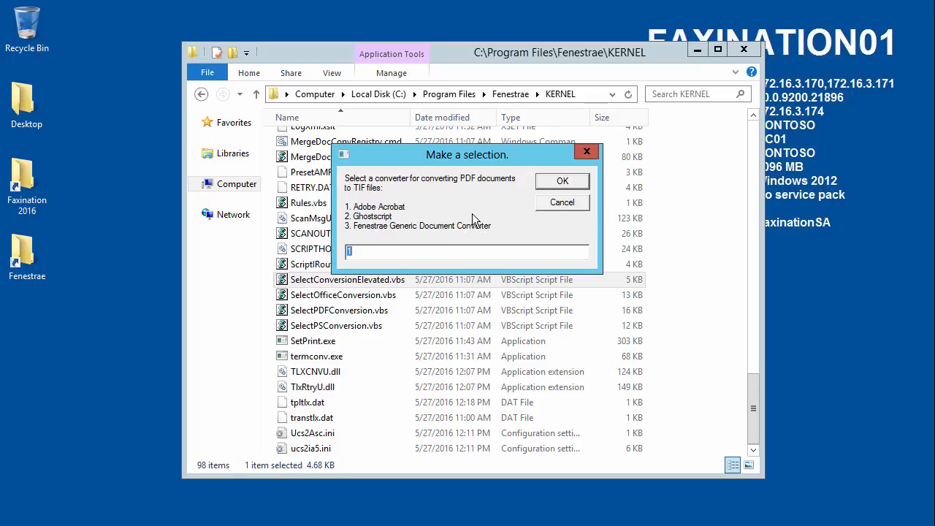
text(2)
click(552, 182)
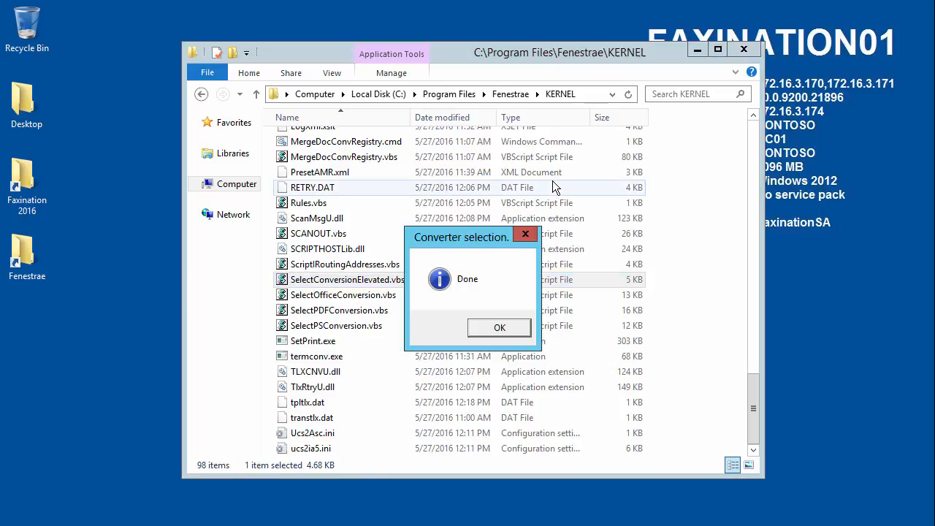
click(515, 329)
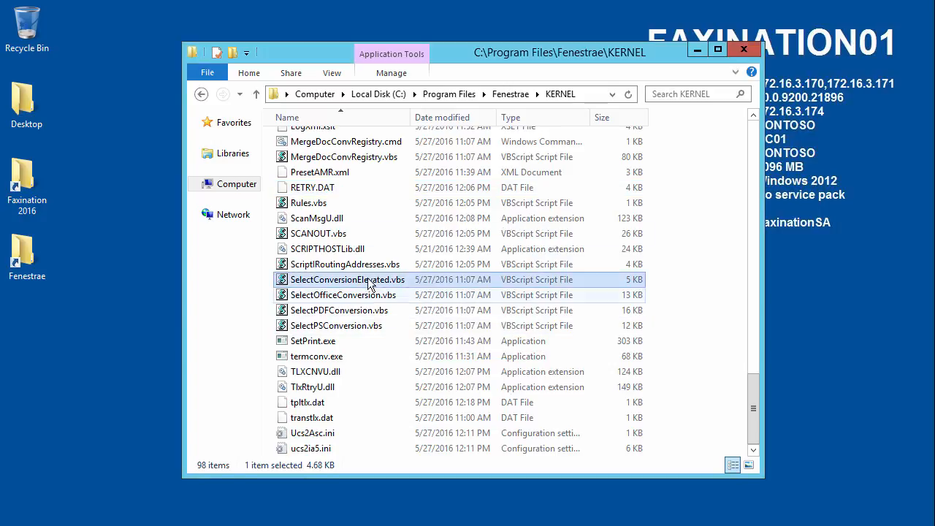
Rerun the script, enter 3 to make Ghostscript the PostScript-to-TIF converter, and close the KERNEL folder.
double_click(347, 285)
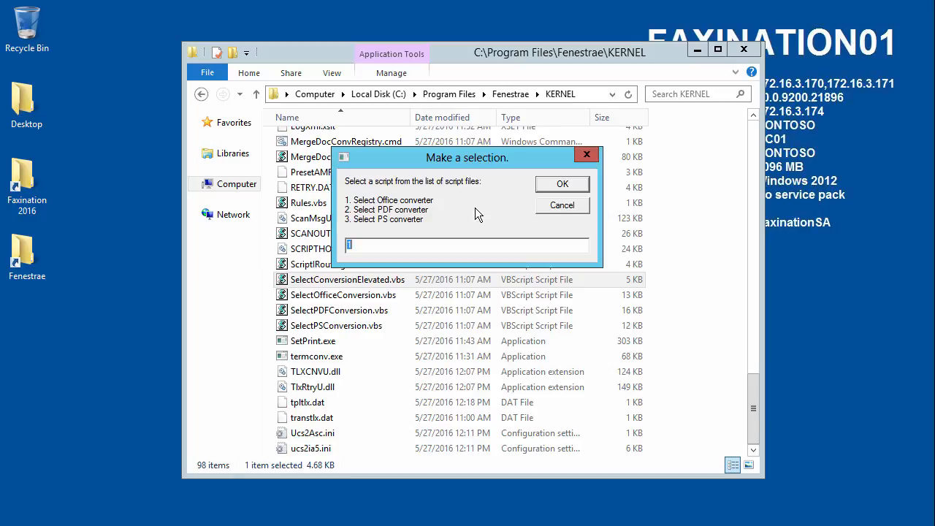
text(3)
click(559, 185)
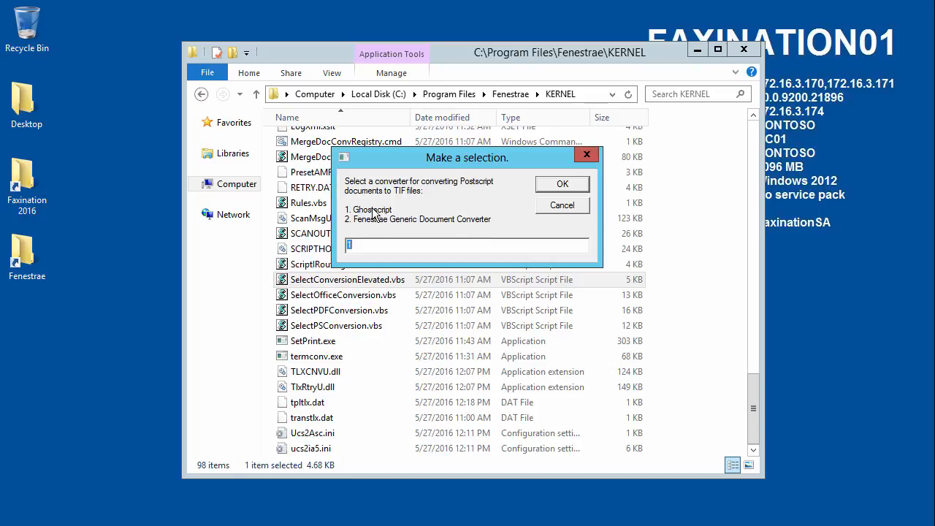
click(565, 184)
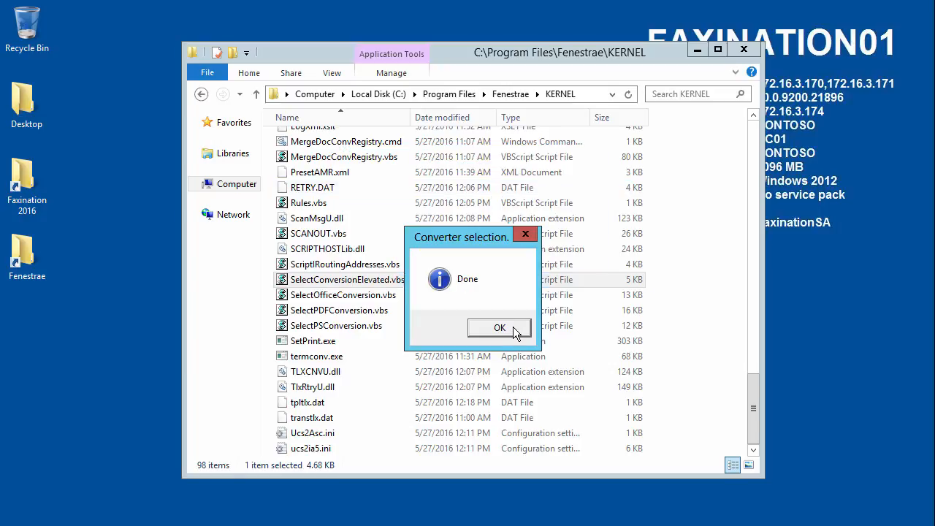
click(514, 332)
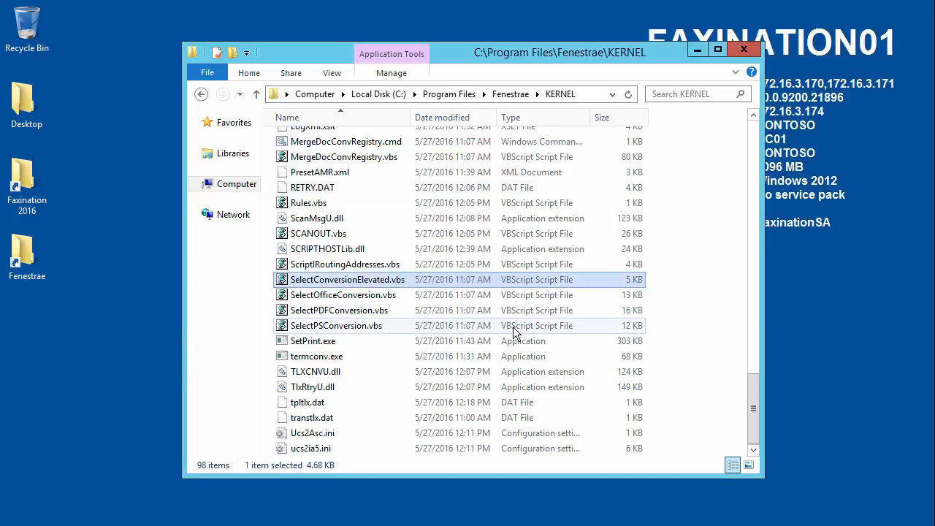
click(745, 50)
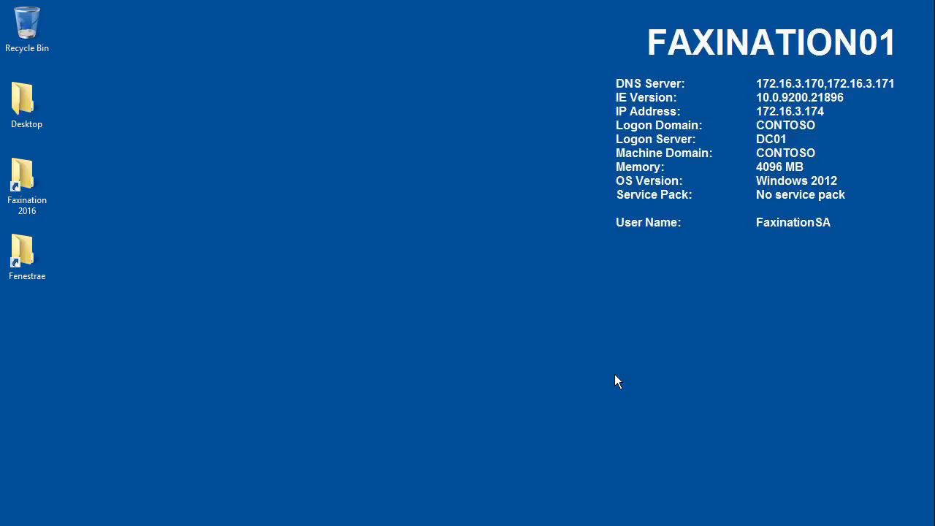